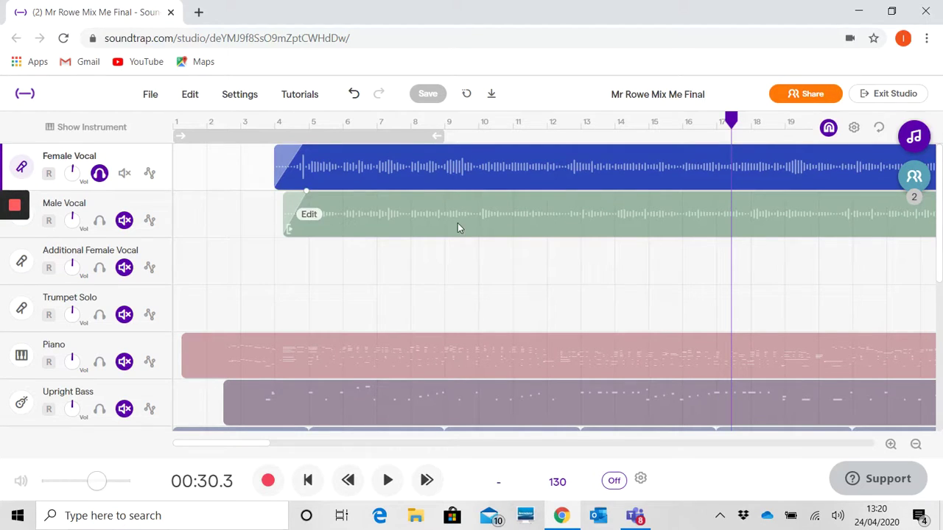
# Play the mix from bar 3 and stop it at 00:21.0
pyautogui.click(248, 124)
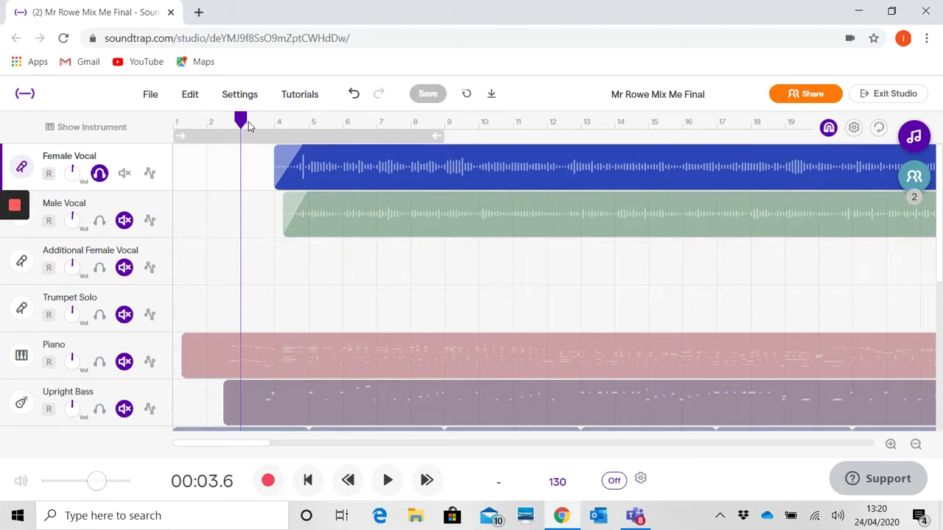
pyautogui.press('space')
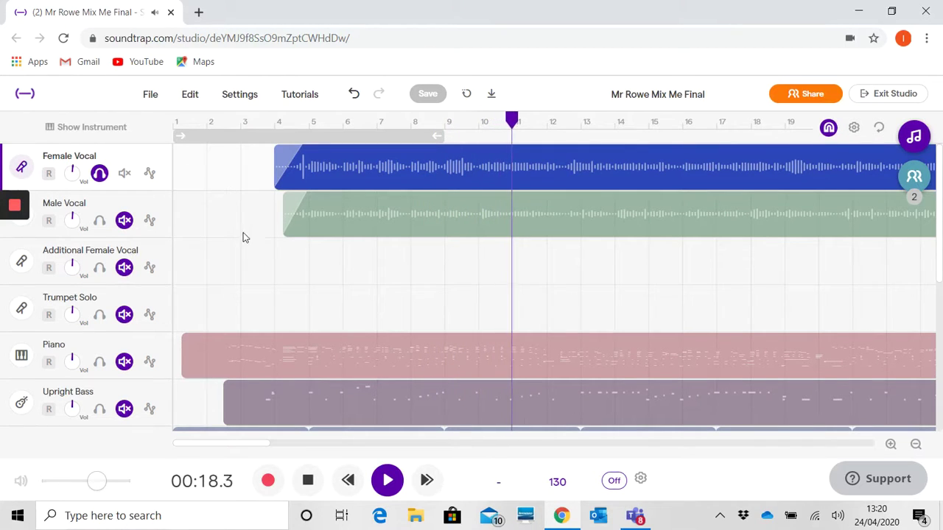
pyautogui.moveTo(294, 373)
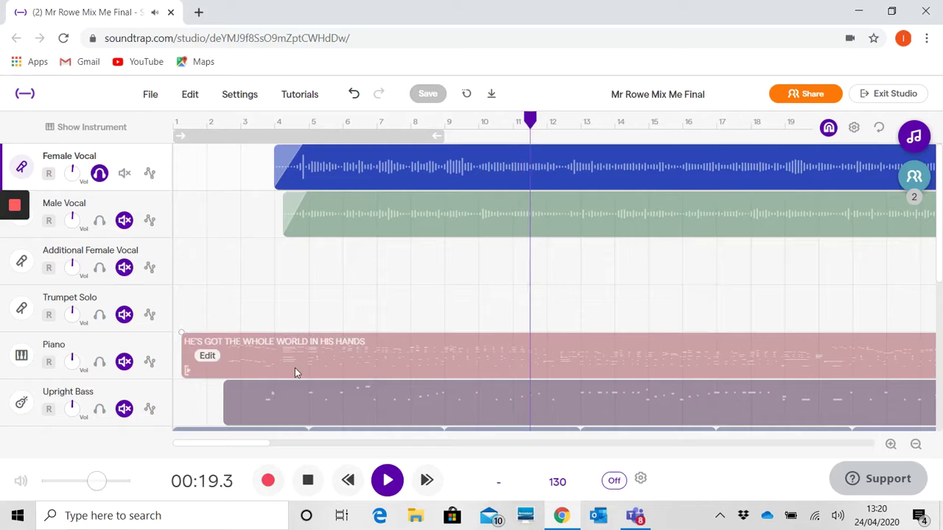
pyautogui.click(309, 480)
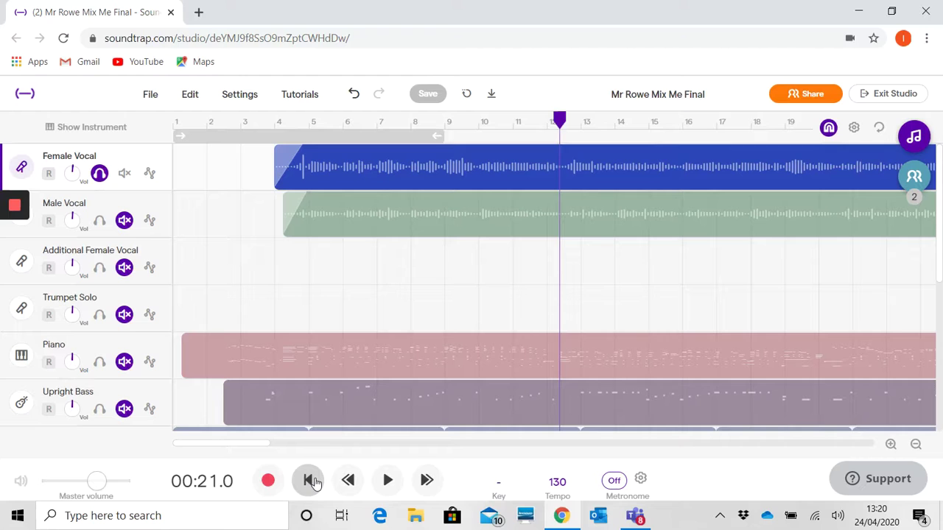
# Add a Room reverb to the Female Vocal, choose the Wide Room preset, and raise its amount
pyautogui.click(23, 171)
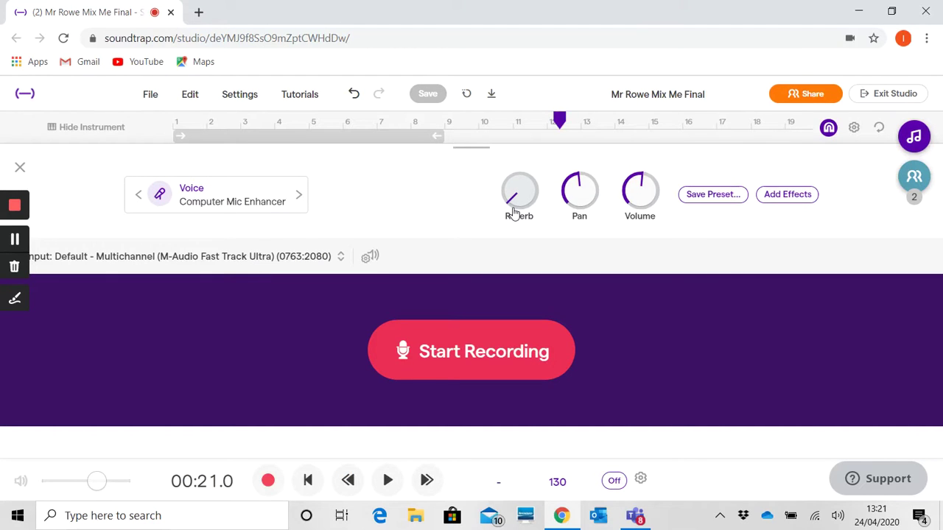
pyautogui.click(791, 201)
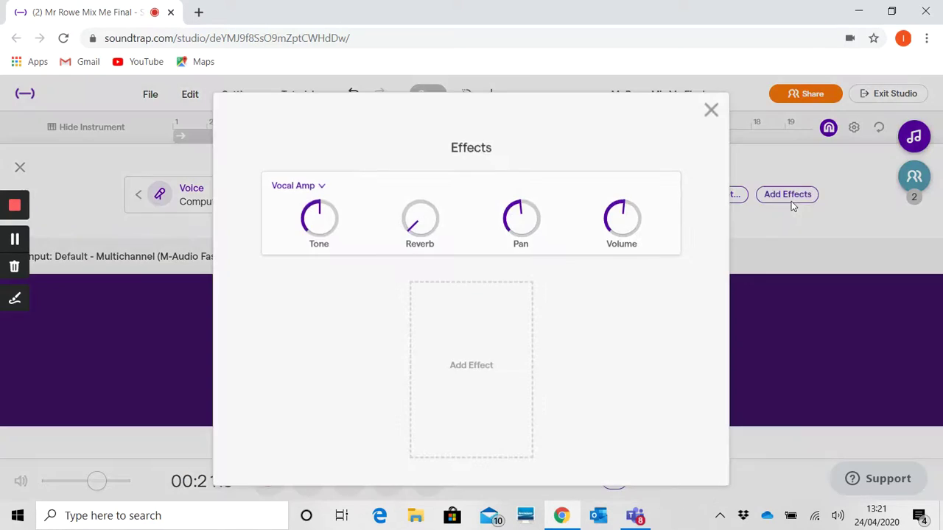
pyautogui.click(470, 396)
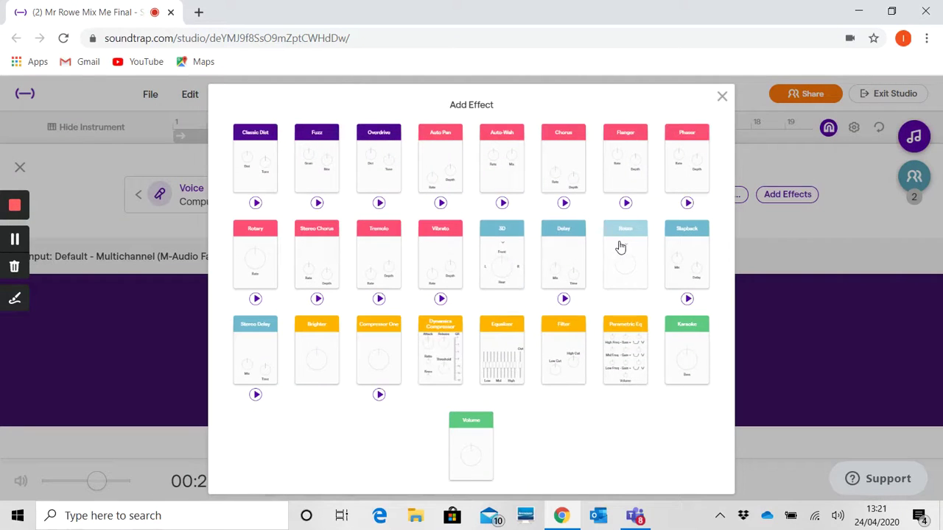
pyautogui.click(621, 247)
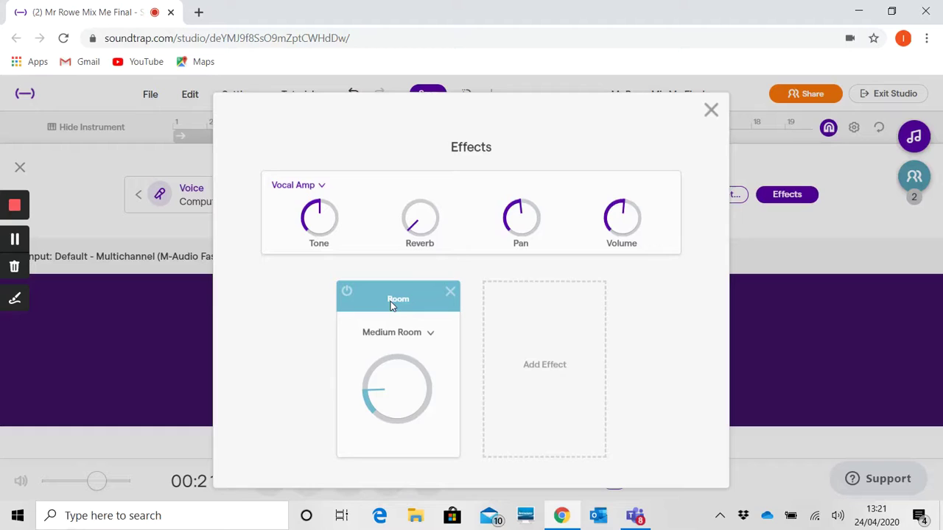
pyautogui.click(430, 334)
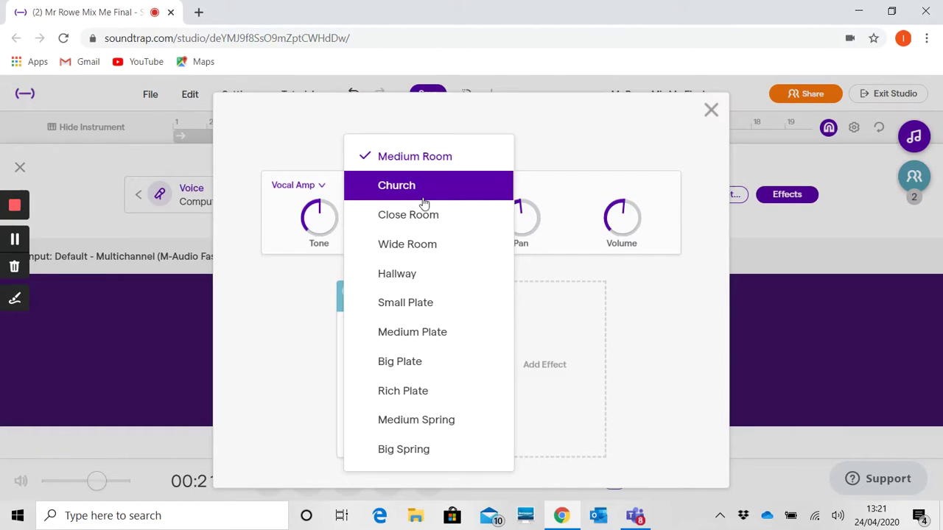
pyautogui.click(421, 244)
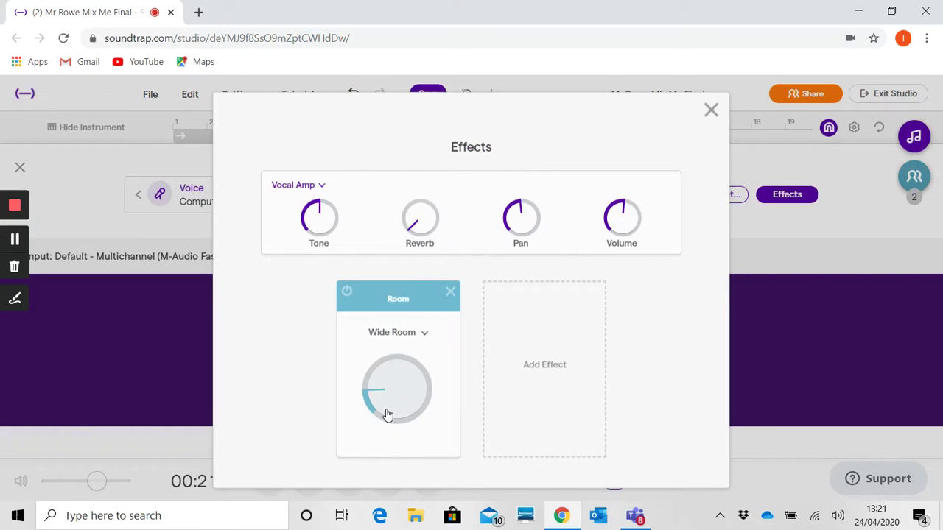
pyautogui.moveTo(385, 415); pyautogui.dragTo(388, 392)
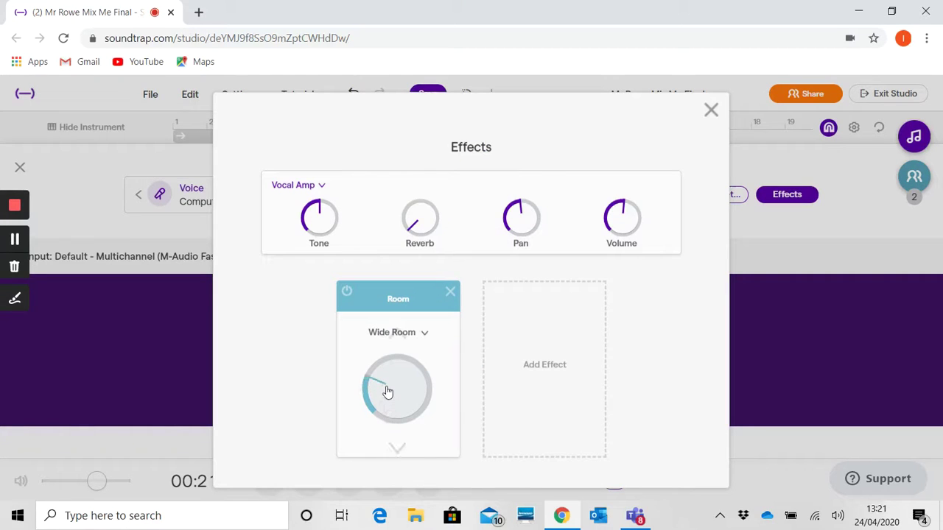
# Close the vocal's effects and instrument panels, play from bar 3, stop, and solo the Piano track
pyautogui.click(712, 111)
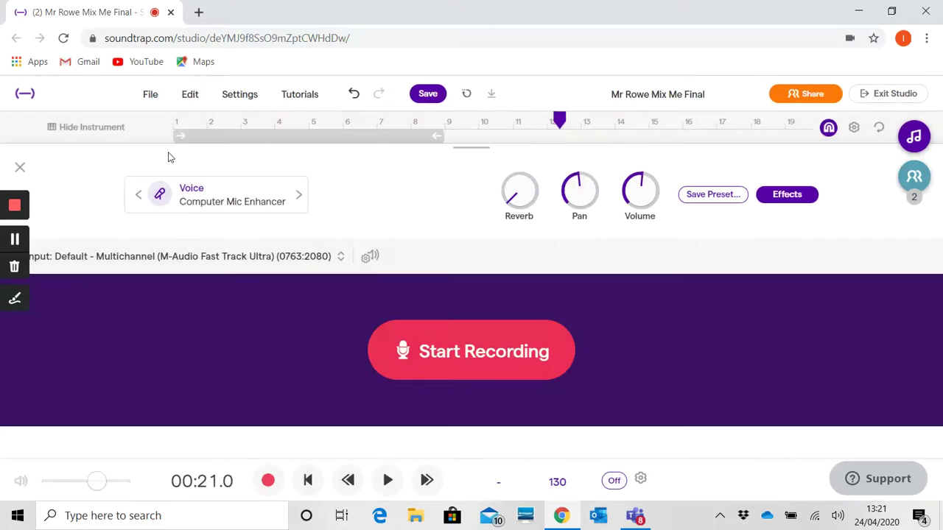
pyautogui.click(19, 169)
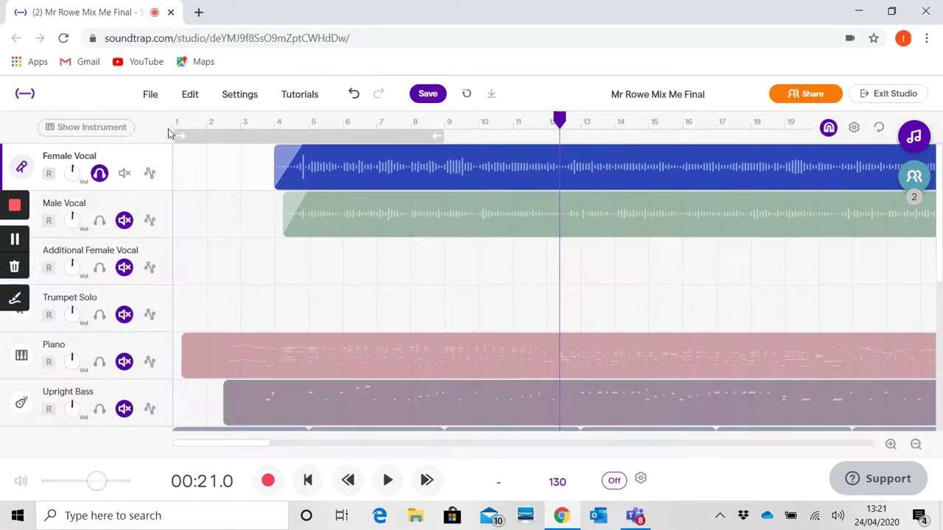
pyautogui.click(253, 125)
pyautogui.press('space')
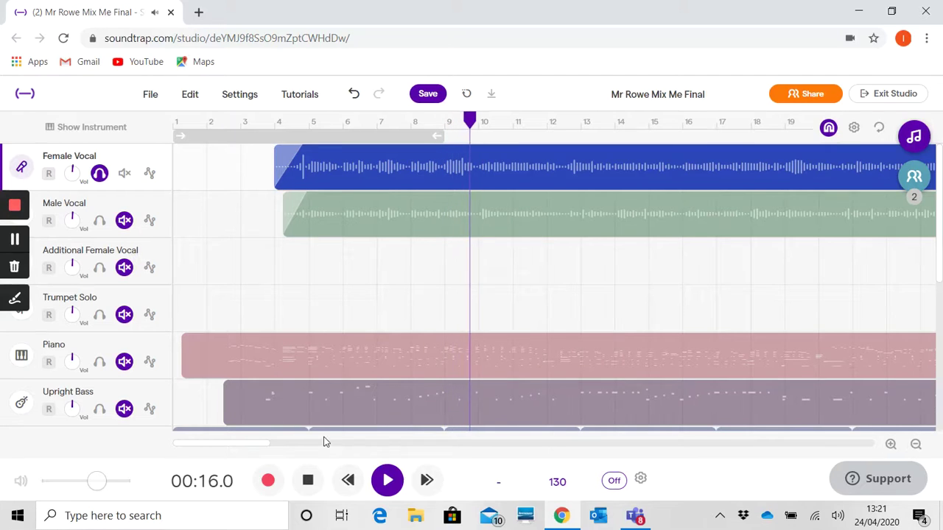
pyautogui.click(309, 481)
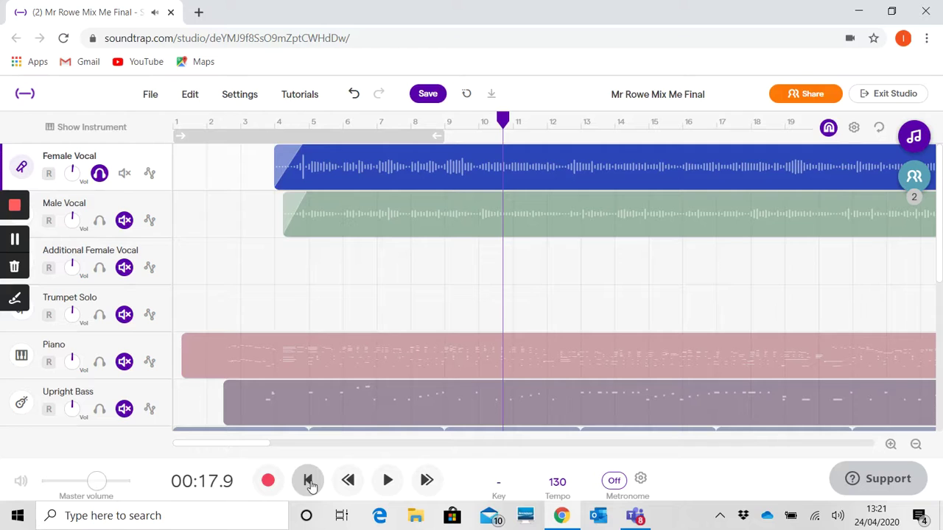
pyautogui.click(100, 362)
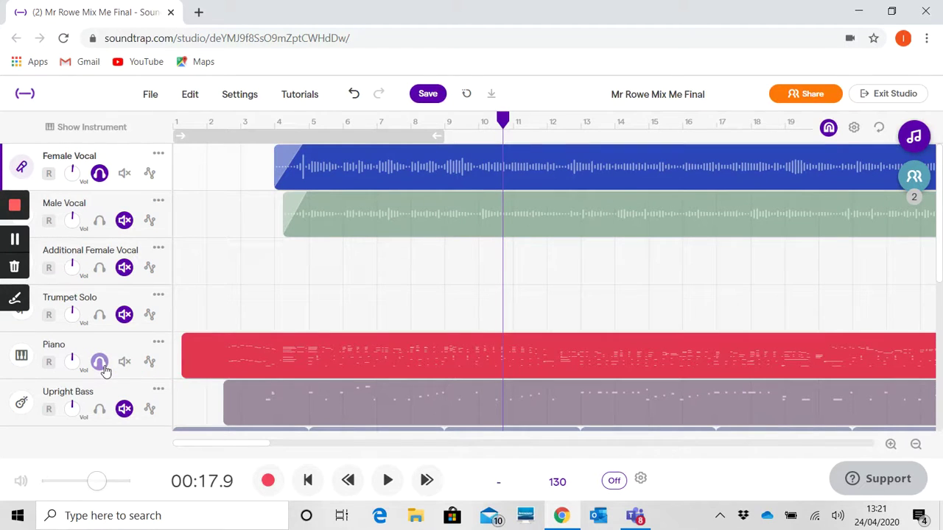
# Add an Equalizer effect to the Female Vocal's effects chain
pyautogui.click(22, 167)
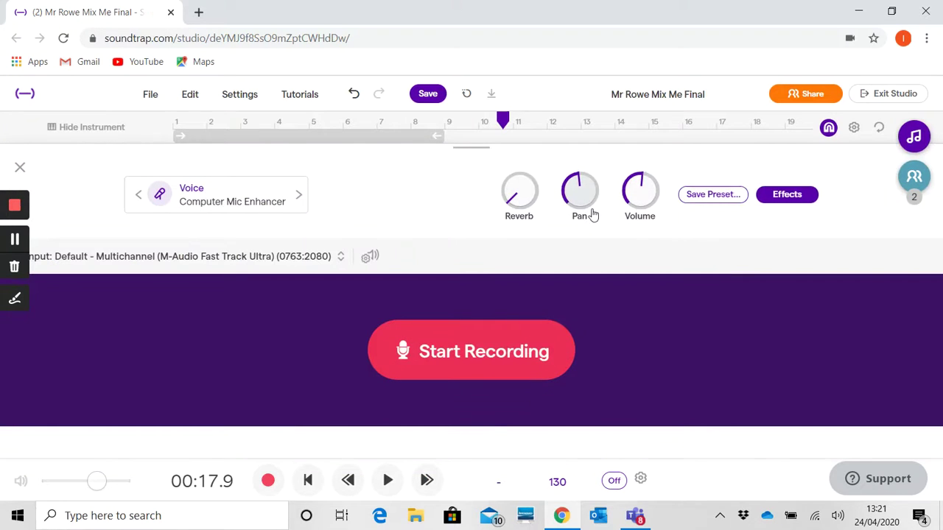
pyautogui.click(769, 195)
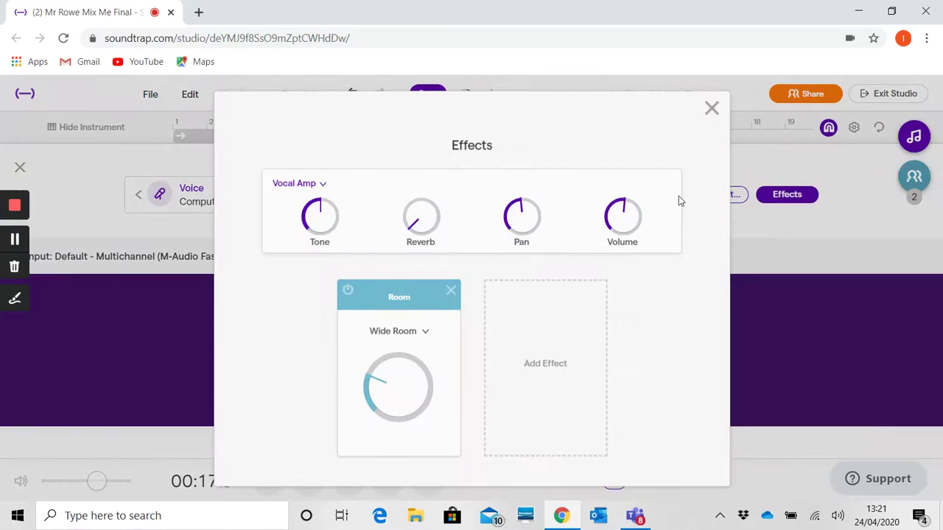
pyautogui.click(564, 338)
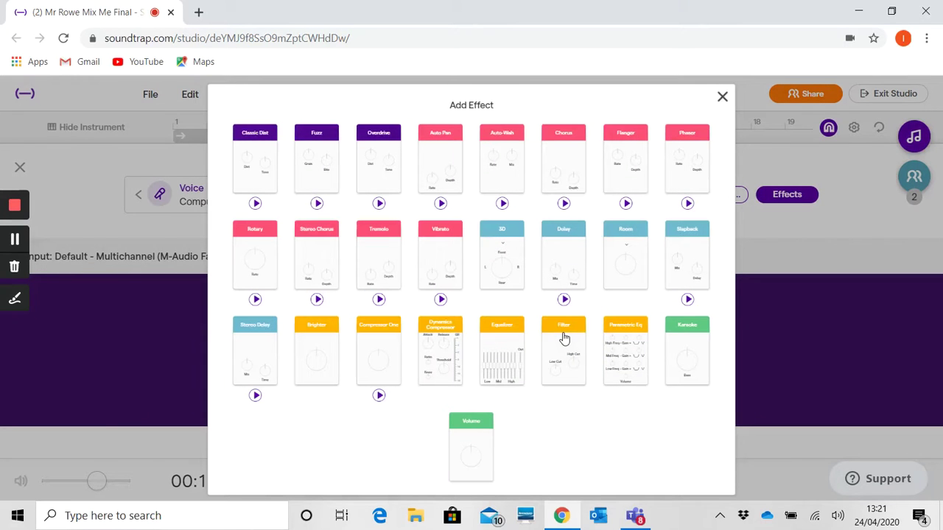
pyautogui.click(504, 344)
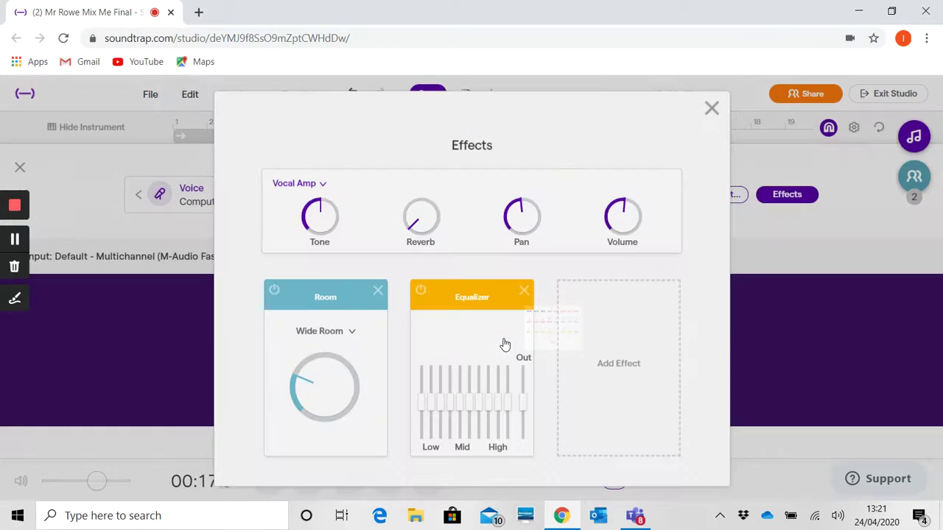
# Boost the highest Equalizer band and cut the three low bands
pyautogui.click(523, 403)
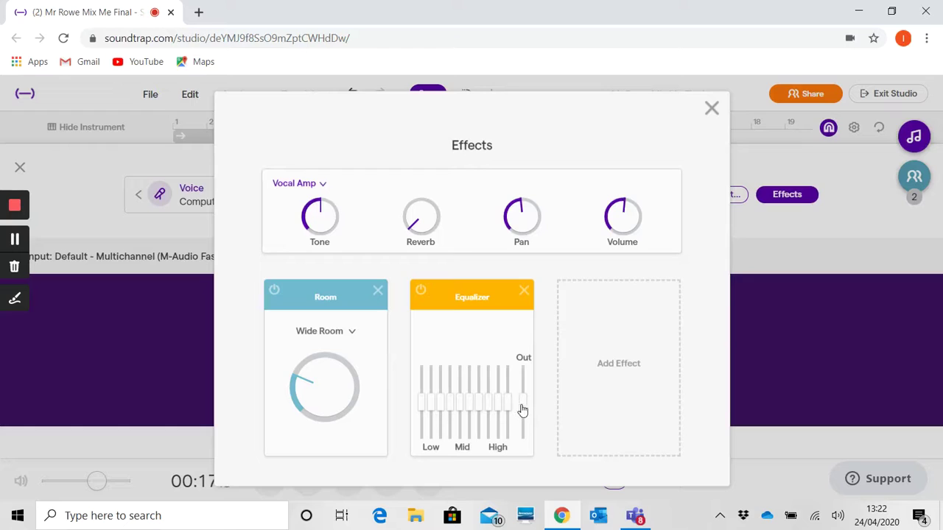
pyautogui.moveTo(511, 407); pyautogui.dragTo(510, 380)
pyautogui.moveTo(424, 408); pyautogui.dragTo(419, 451)
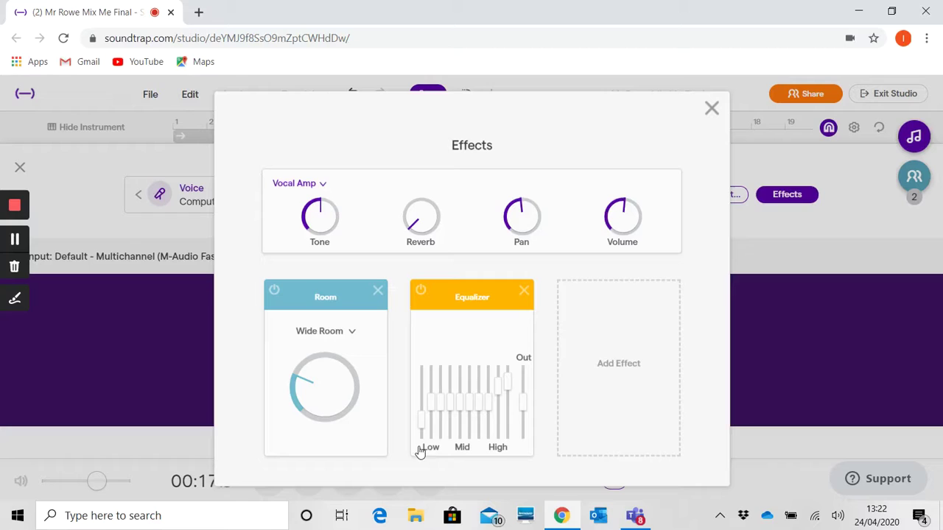
pyautogui.moveTo(430, 406); pyautogui.dragTo(432, 442)
pyautogui.moveTo(440, 402)
pyautogui.mouseDown()
pyautogui.moveTo(444, 426)
pyautogui.moveTo(450, 417)
pyautogui.moveTo(453, 426)
pyautogui.moveTo(448, 407)
pyautogui.mouseUp()
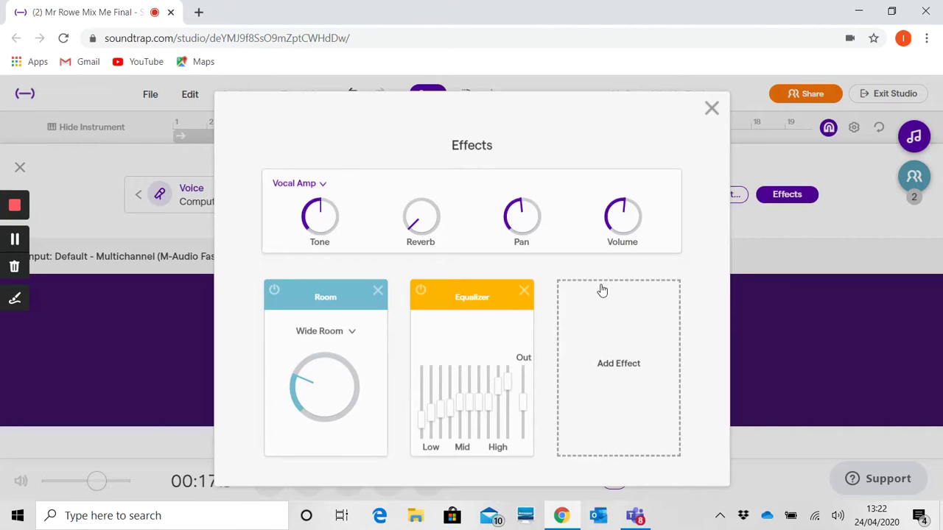
pyautogui.click(711, 110)
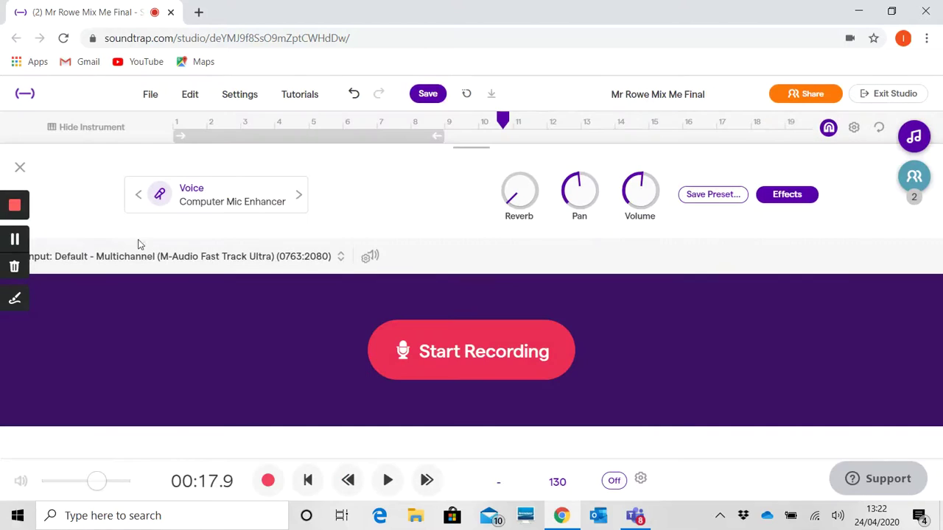
# Close the instrument panel and play the mix from bar 2, stopping at 00:21.2
pyautogui.click(22, 171)
pyautogui.click(268, 123)
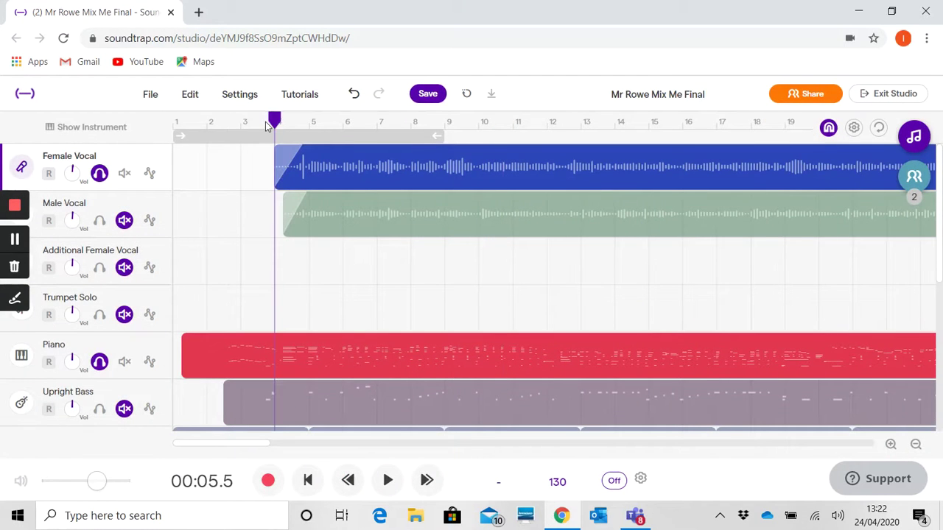
pyautogui.click(207, 123)
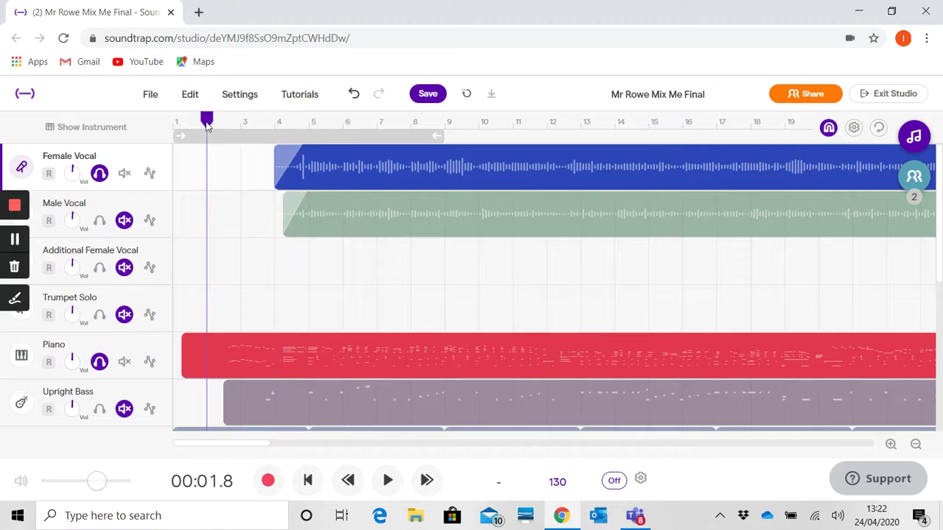
pyautogui.press('space')
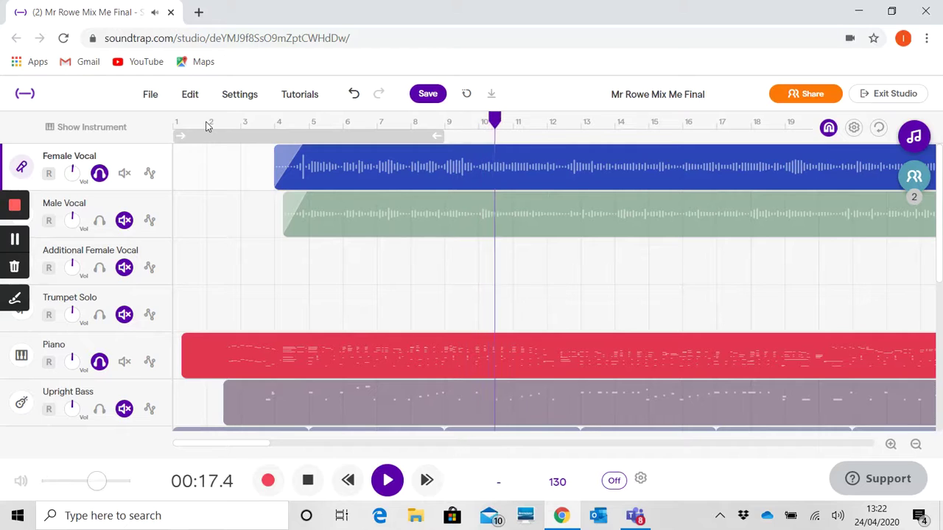
pyautogui.moveTo(247, 356)
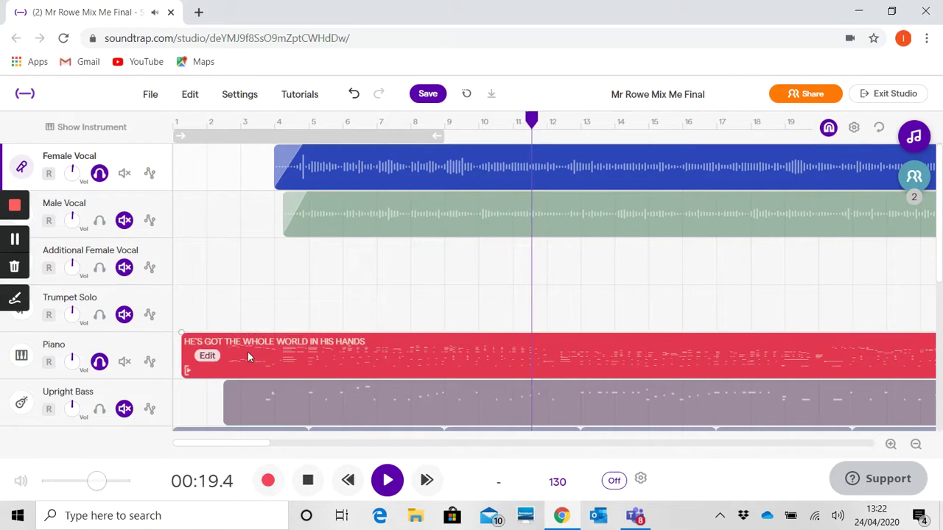
pyautogui.click(310, 484)
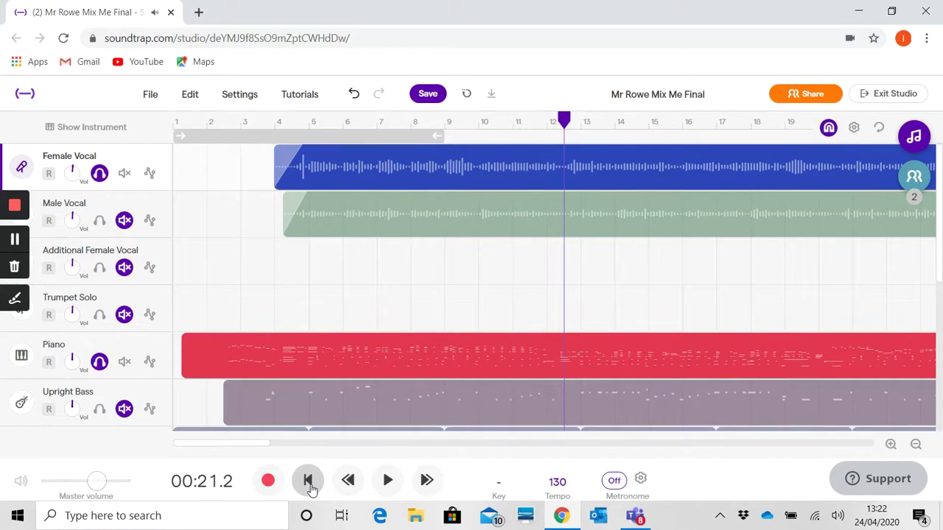
# Add Compressor One to the Female Vocal and turn up its compression amount
pyautogui.click(23, 164)
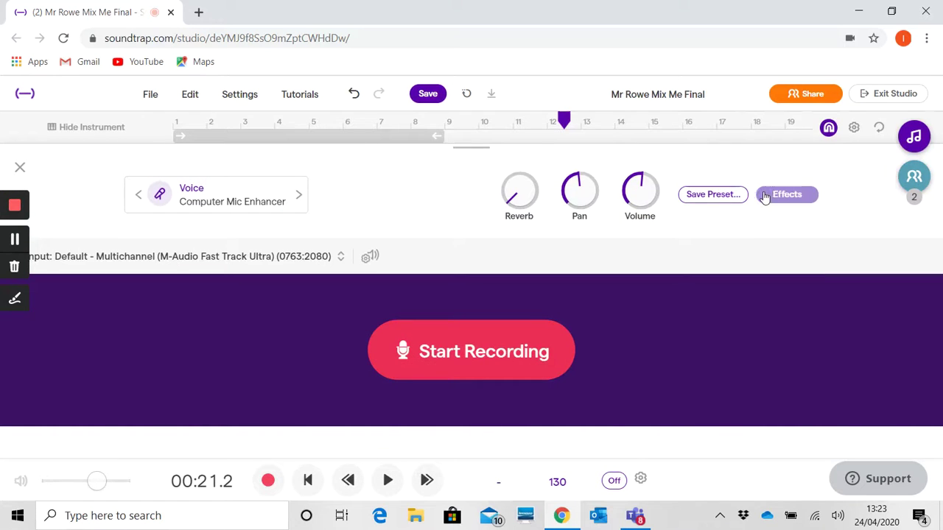
pyautogui.click(766, 195)
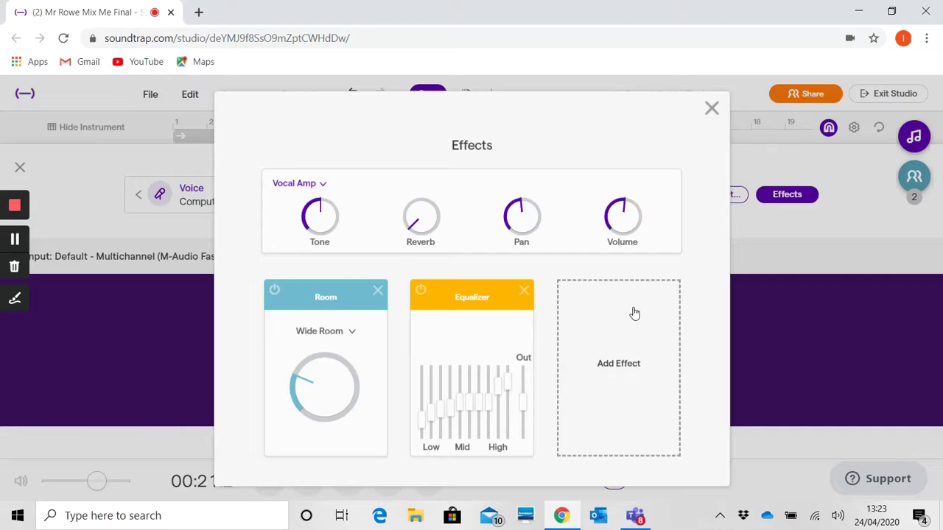
pyautogui.click(634, 313)
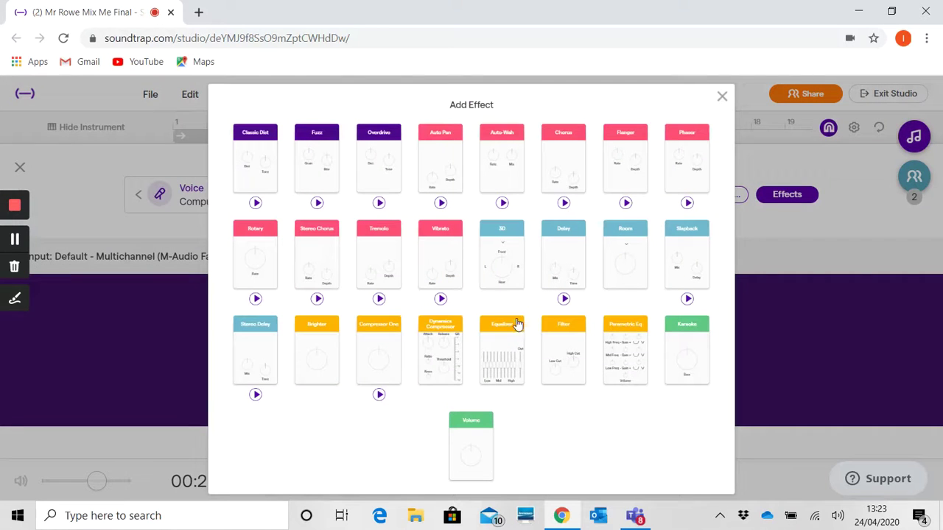
pyautogui.click(385, 343)
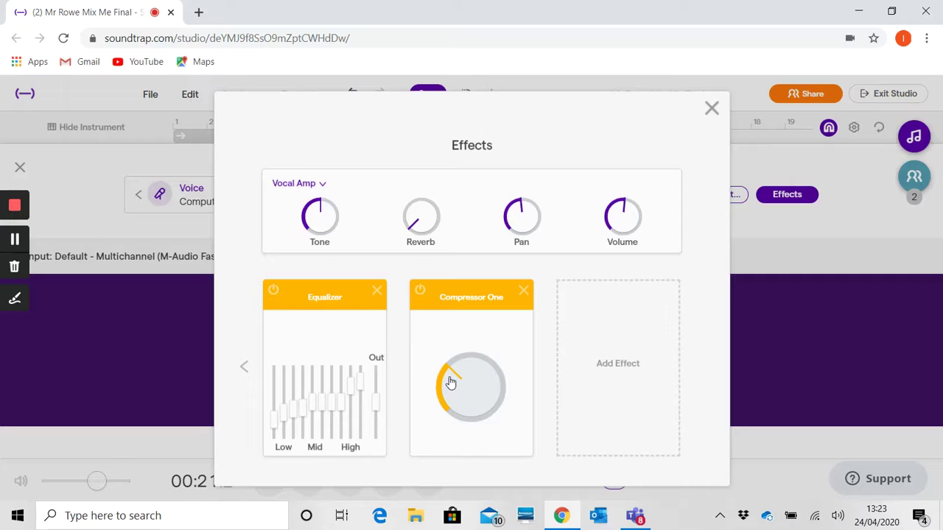
pyautogui.moveTo(450, 382); pyautogui.dragTo(471, 362)
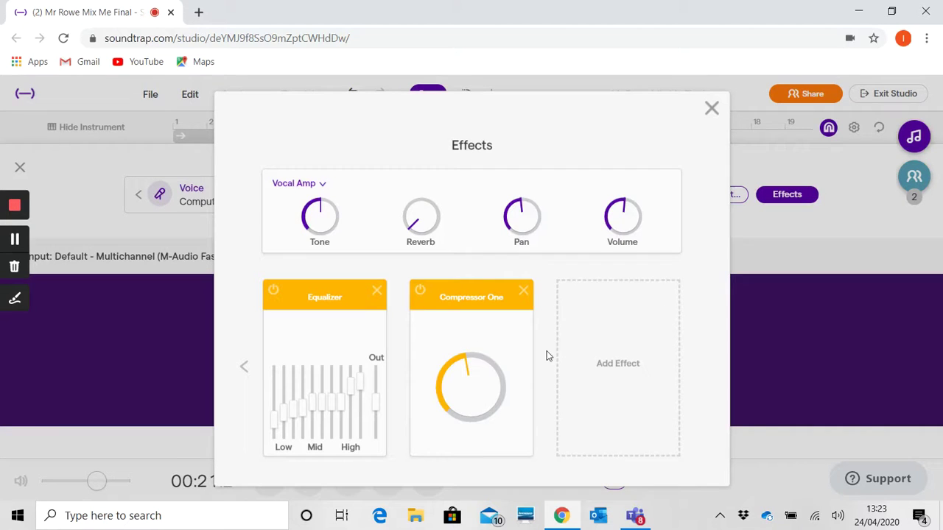
# Add a Brighter effect to the vocal and turn its amount up
pyautogui.click(612, 355)
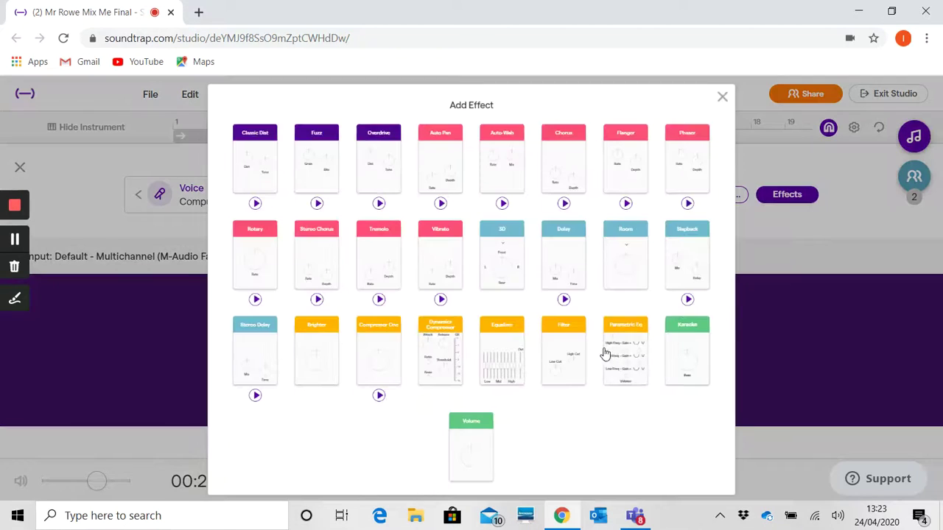
pyautogui.click(327, 332)
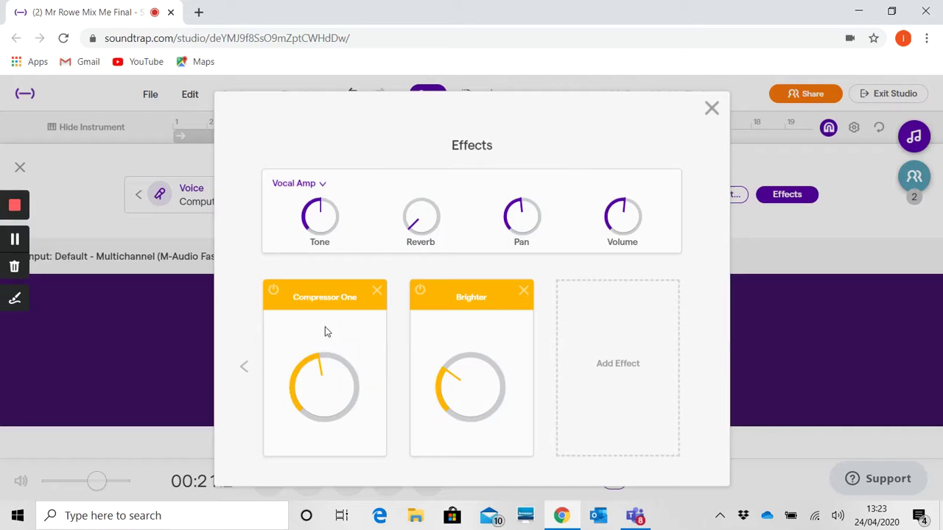
pyautogui.moveTo(470, 395); pyautogui.dragTo(468, 378)
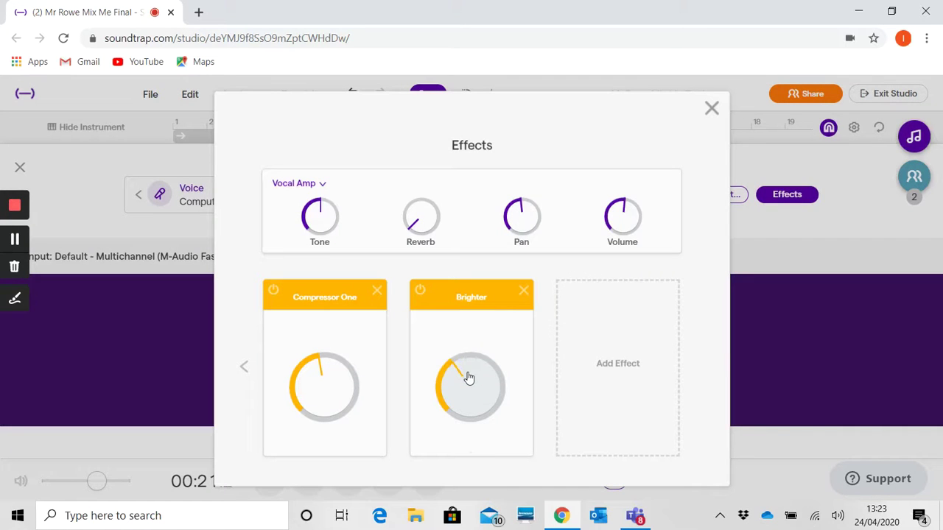
# Pan the Female Vocal slightly to the left
pyautogui.click(249, 371)
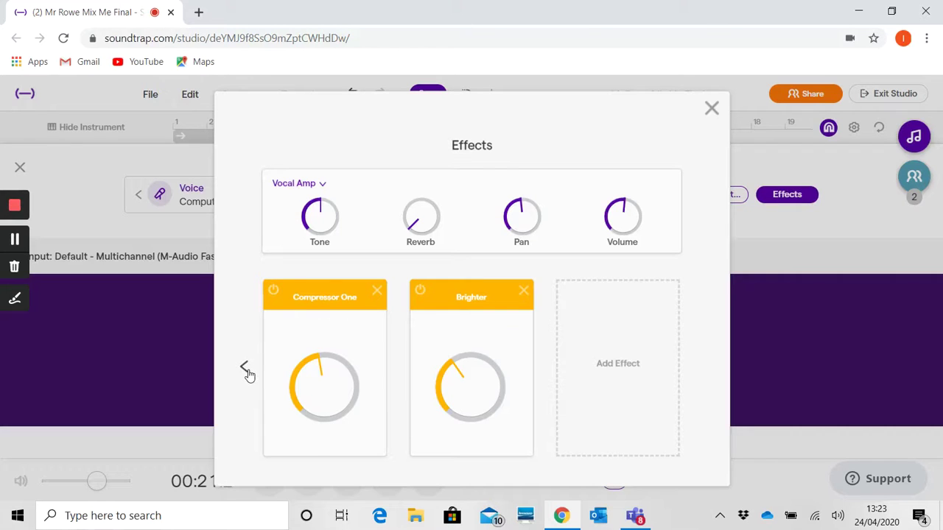
pyautogui.click(249, 370)
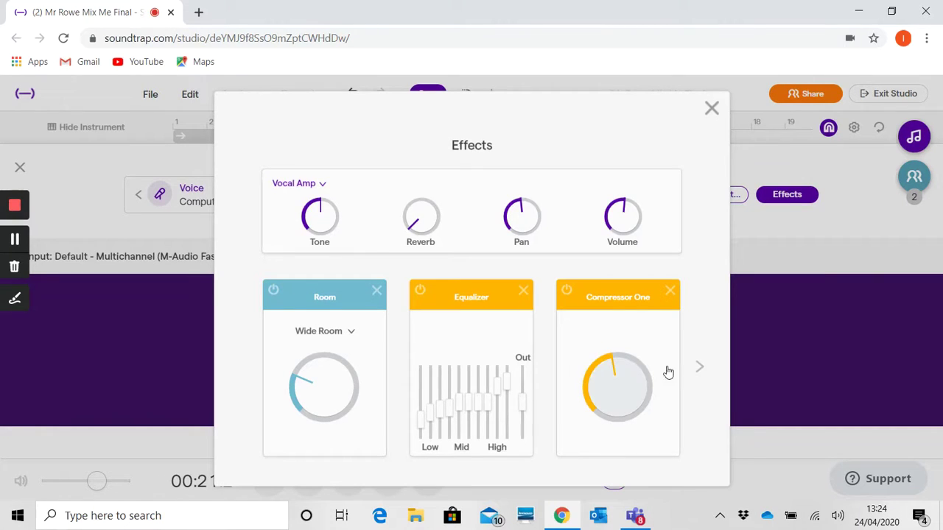
pyautogui.click(699, 368)
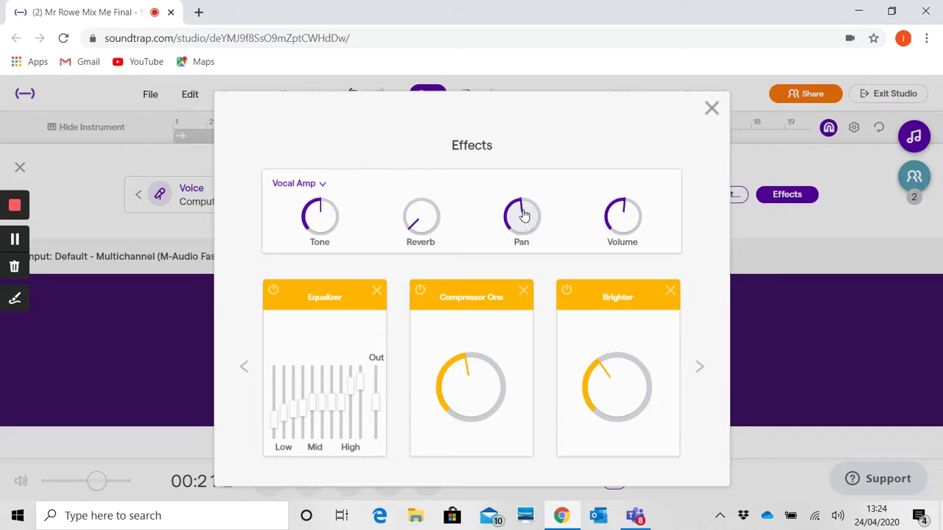
pyautogui.moveTo(517, 212); pyautogui.dragTo(506, 240)
# Close the effects and instrument panels and start playback from around bar 3
pyautogui.click(711, 109)
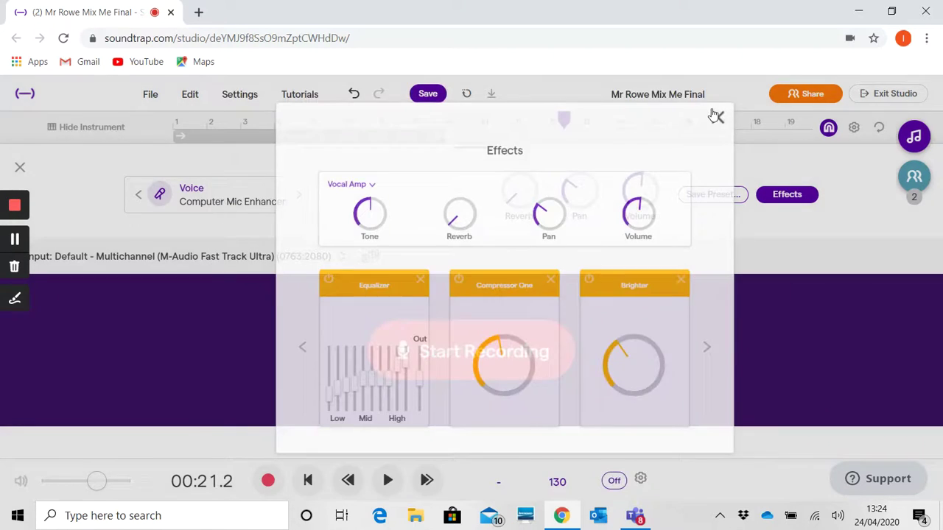
pyautogui.click(22, 168)
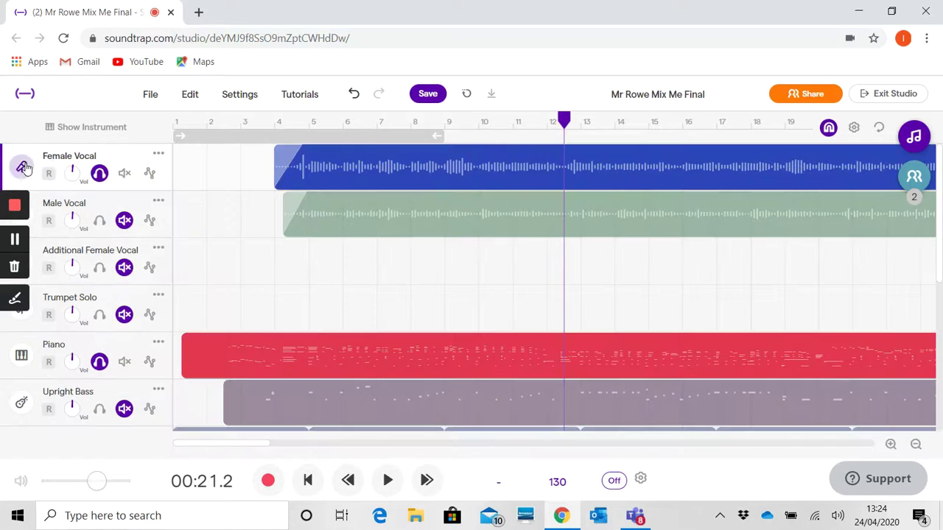
pyautogui.click(242, 122)
pyautogui.press('space')
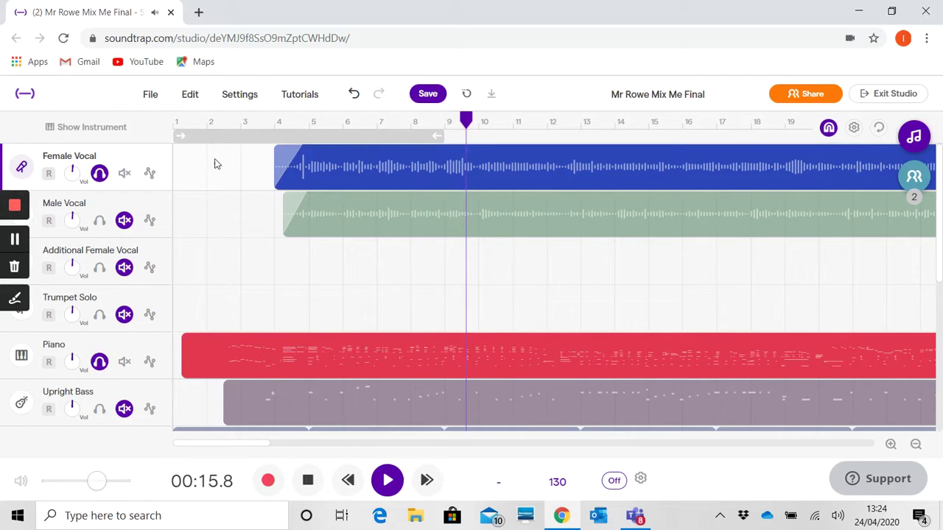
# Stop playback and duplicate the Female Vocal track
pyautogui.click(310, 480)
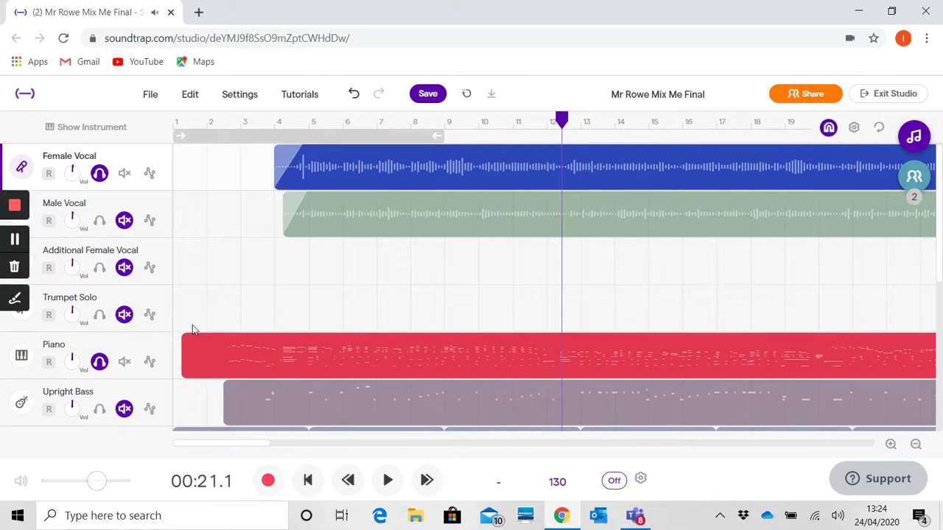
pyautogui.click(159, 153)
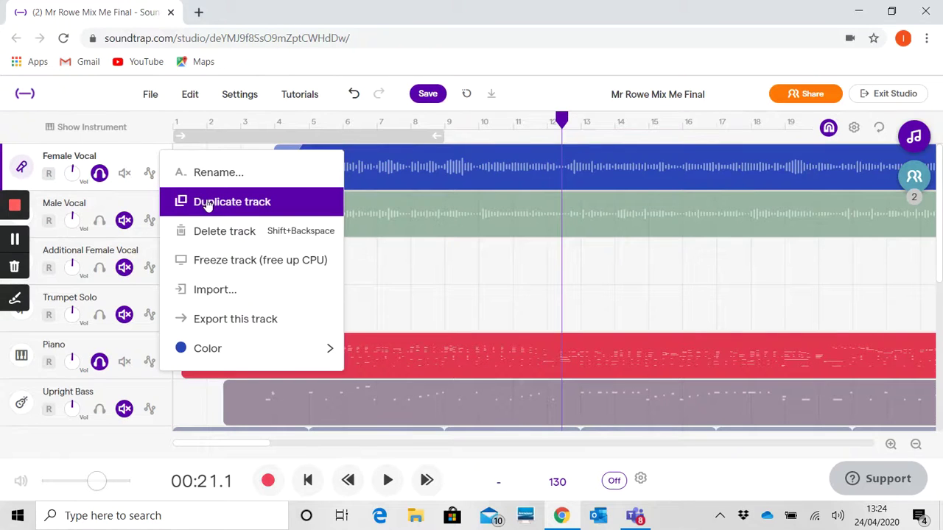
pyautogui.scroll(-3, 208, 205)
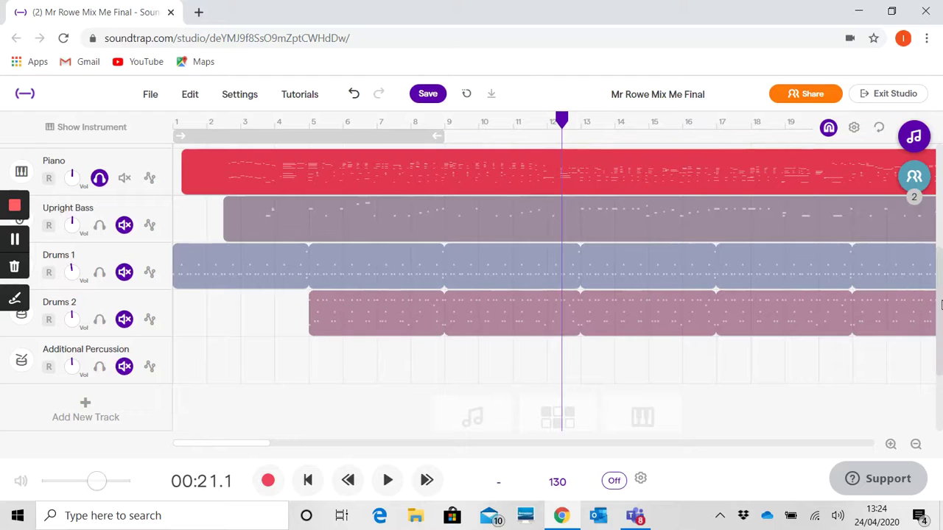
pyautogui.scroll(5, 939, 305)
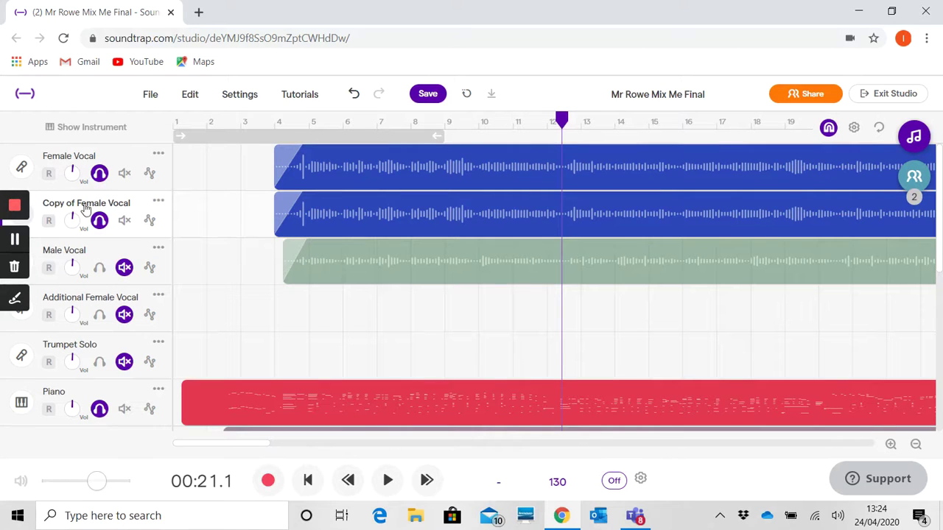
# Pan the Copy of Female Vocal to the right
pyautogui.click(36, 221)
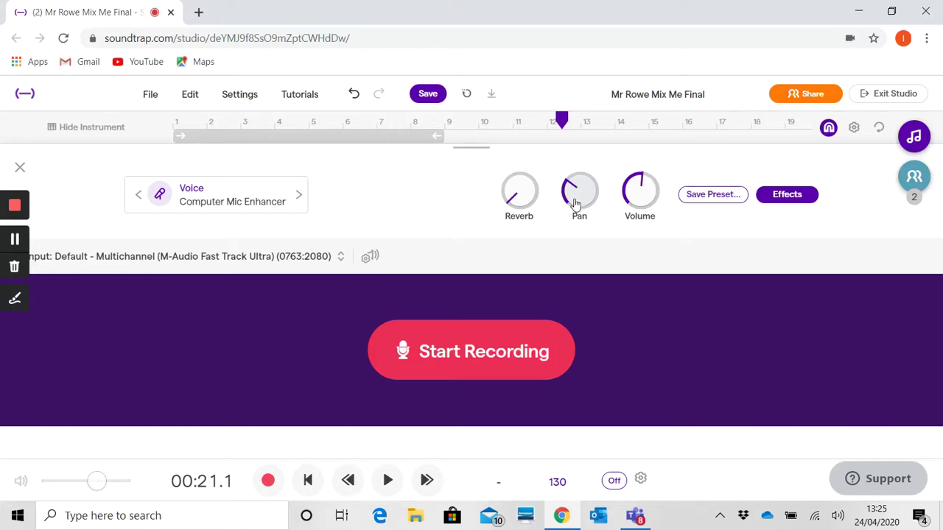
pyautogui.moveTo(571, 168); pyautogui.dragTo(585, 133)
pyautogui.click(19, 169)
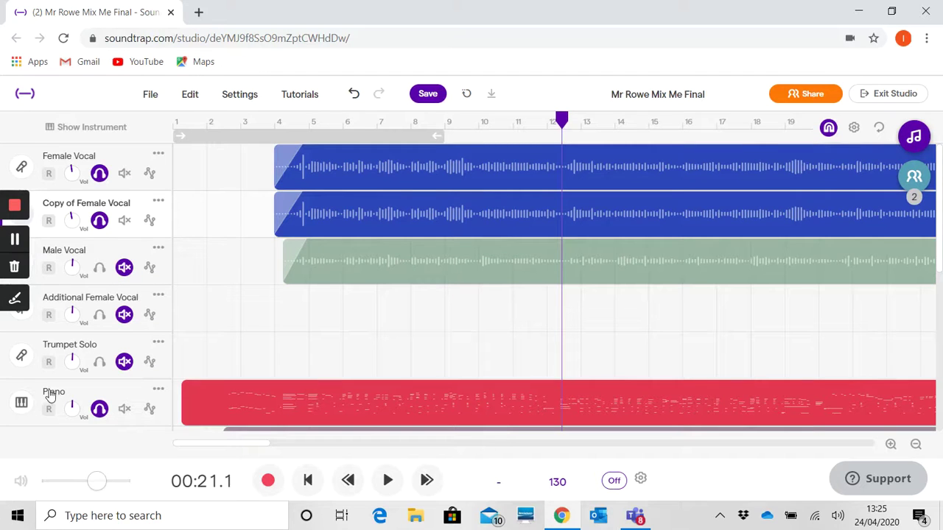
# Turn up the Grand Piano's reverb knob and return to the track list
pyautogui.click(21, 404)
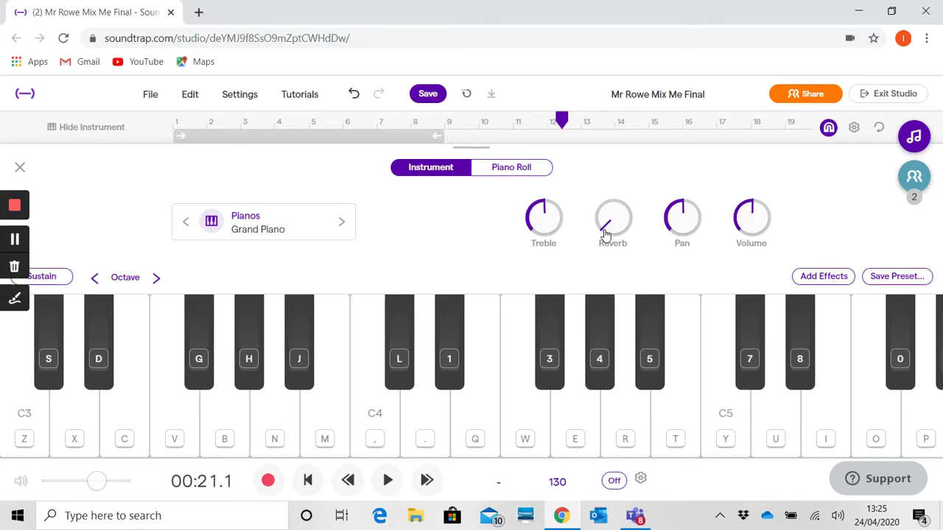
pyautogui.moveTo(606, 235); pyautogui.dragTo(616, 143)
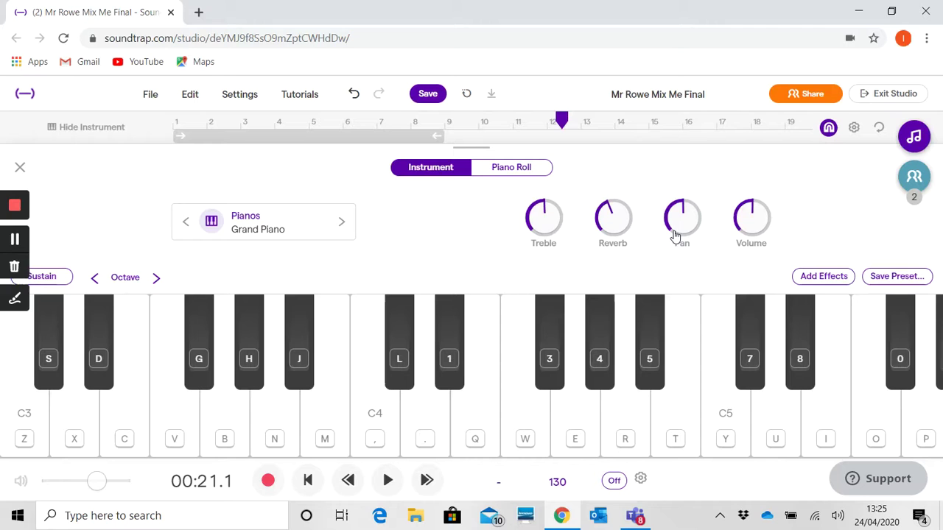
pyautogui.click(19, 169)
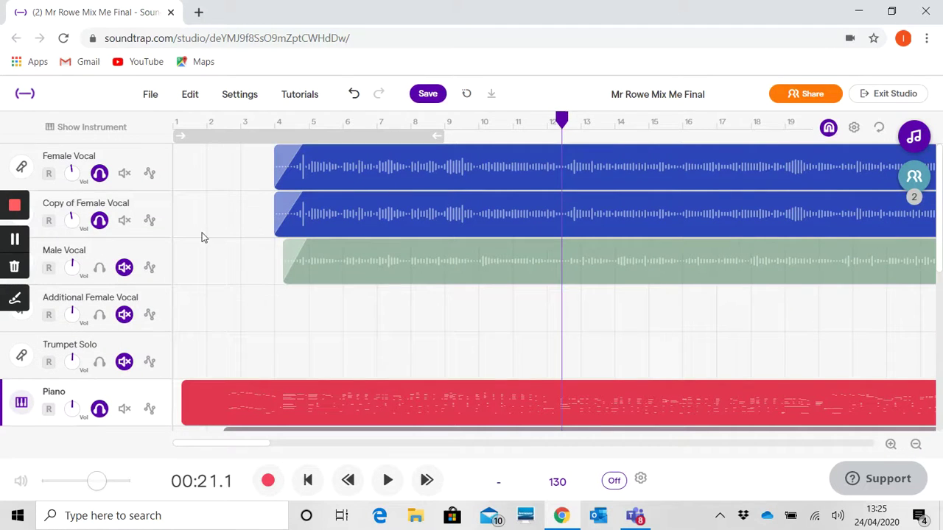
pyautogui.click(259, 123)
pyautogui.press('space')
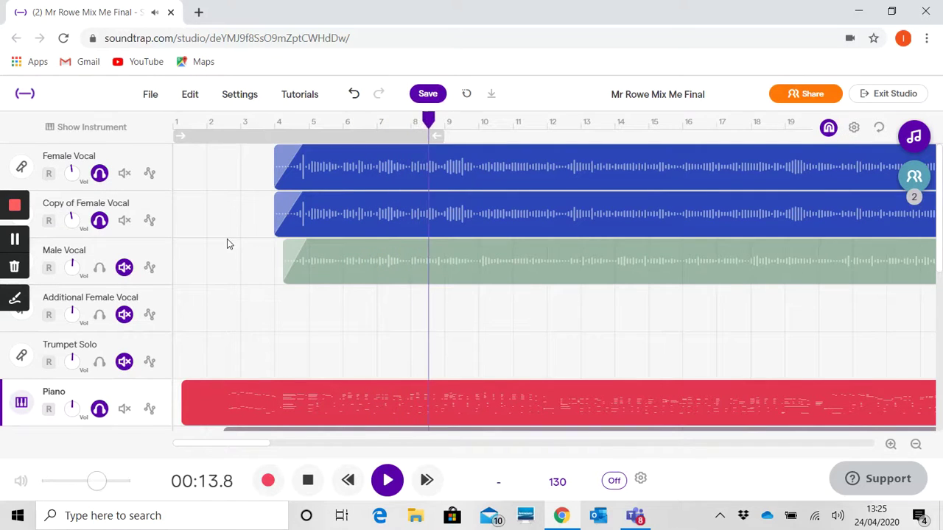
pyautogui.click(309, 480)
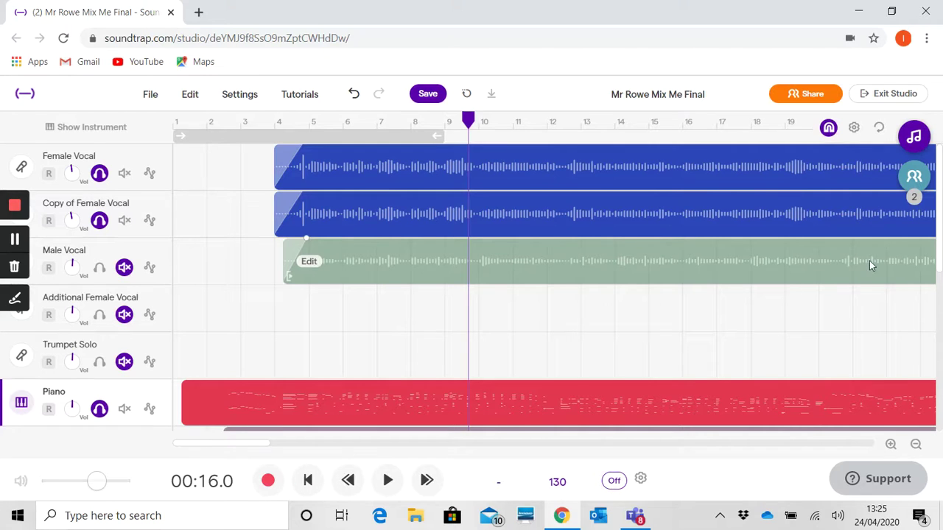
# Scroll down to the Upright Bass track and solo it
pyautogui.scroll(-3, 938, 234)
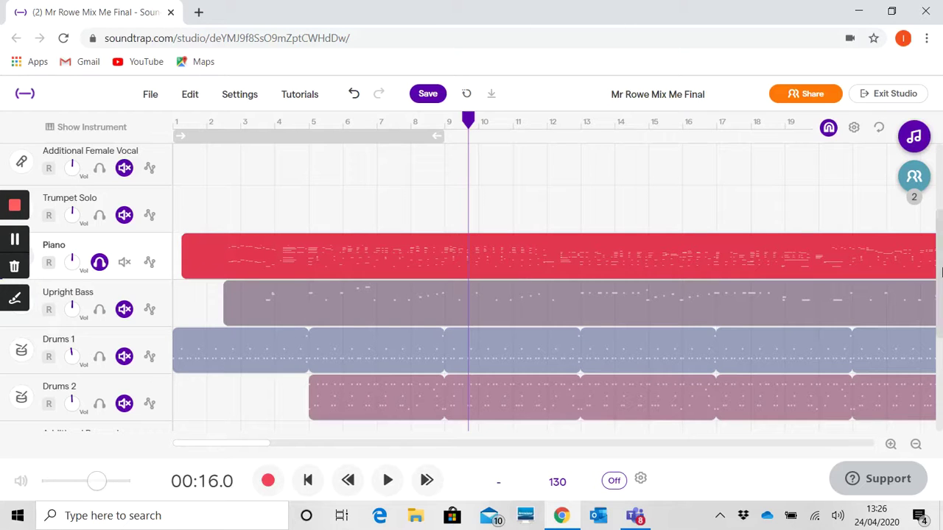
pyautogui.moveTo(940, 273); pyautogui.dragTo(937, 337)
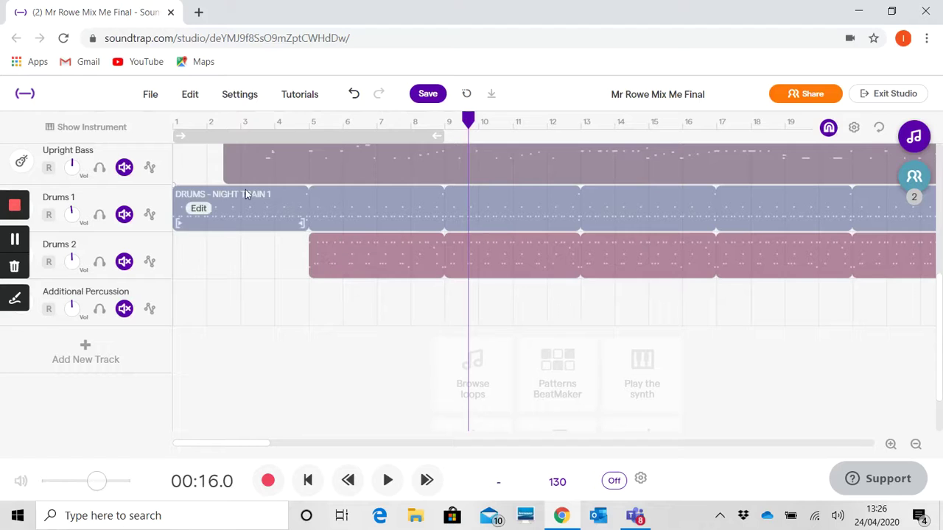
pyautogui.click(99, 168)
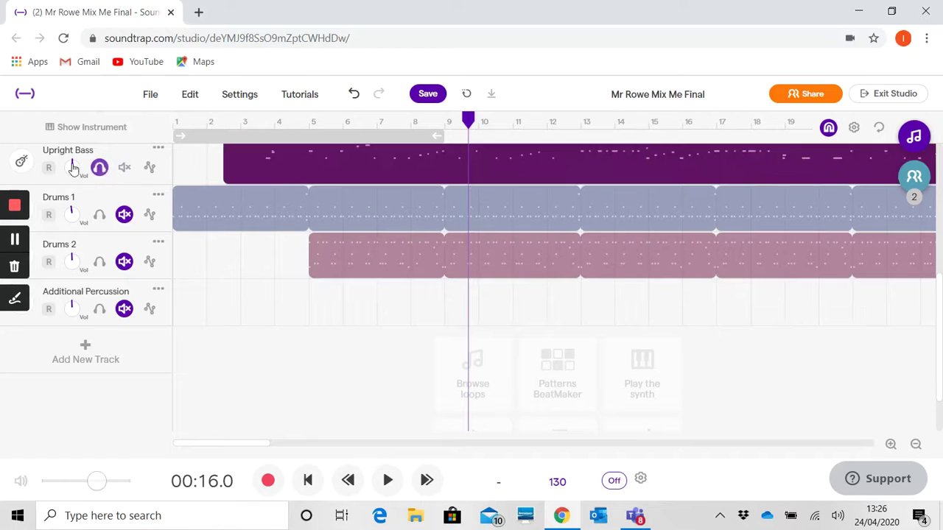
# Add a Brighter effect to the Upright Bass and raise it to about halfway
pyautogui.click(22, 167)
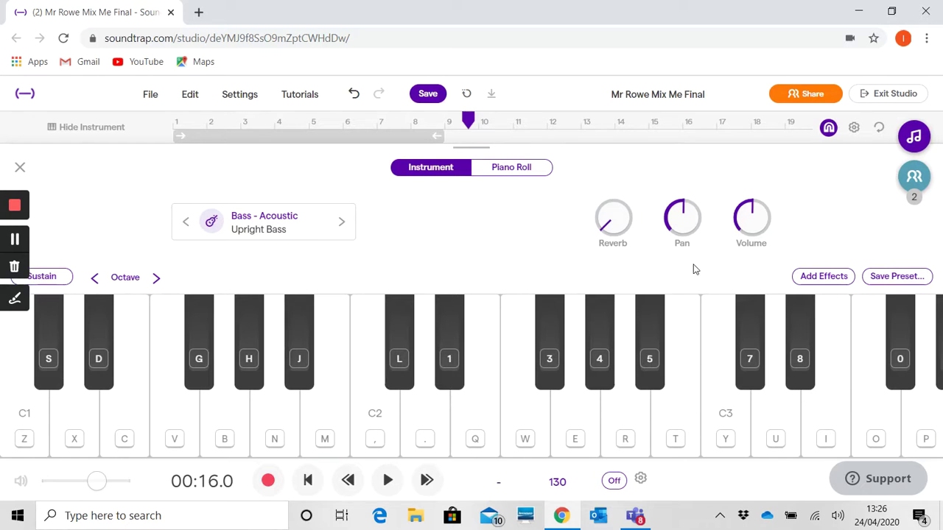
pyautogui.click(815, 278)
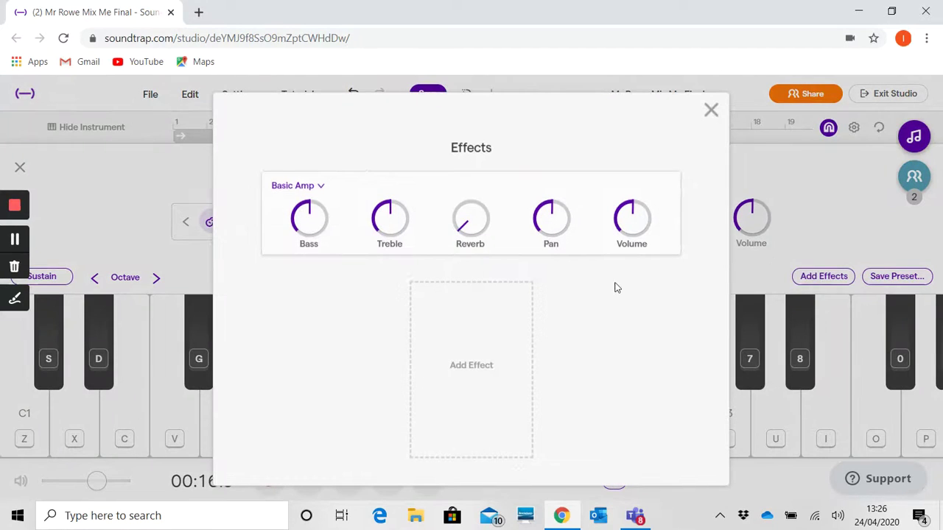
pyautogui.click(453, 329)
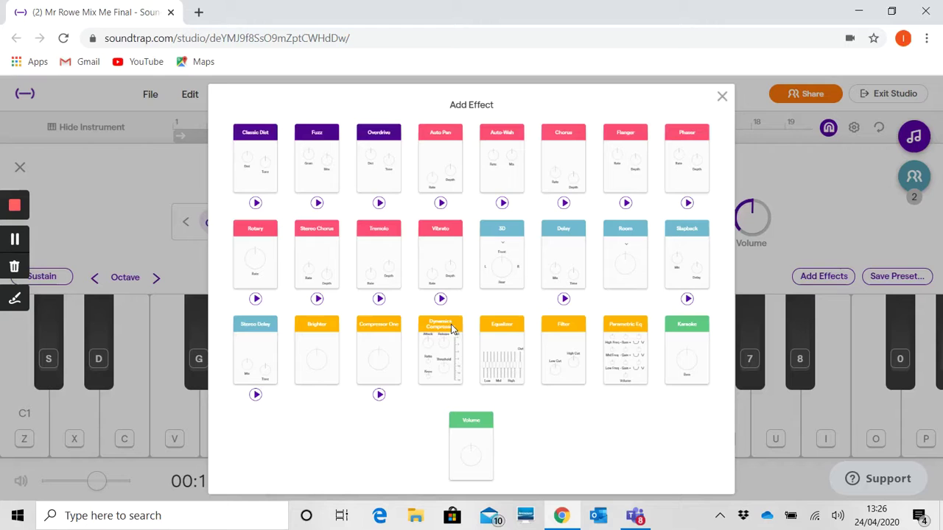
pyautogui.click(329, 335)
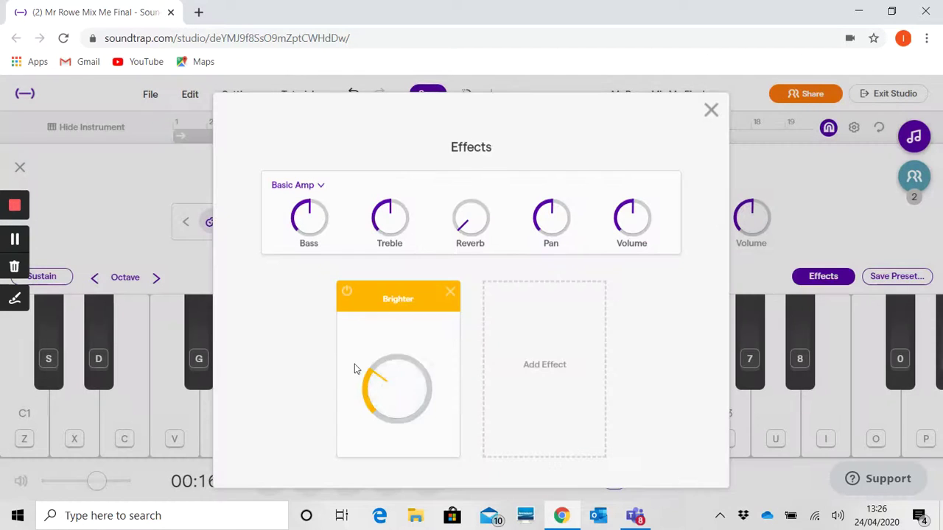
pyautogui.moveTo(374, 400); pyautogui.dragTo(370, 348)
# Add an Equalizer after Brighter on the Upright Bass, boosting the low band and slightly lowering the high band
pyautogui.click(520, 350)
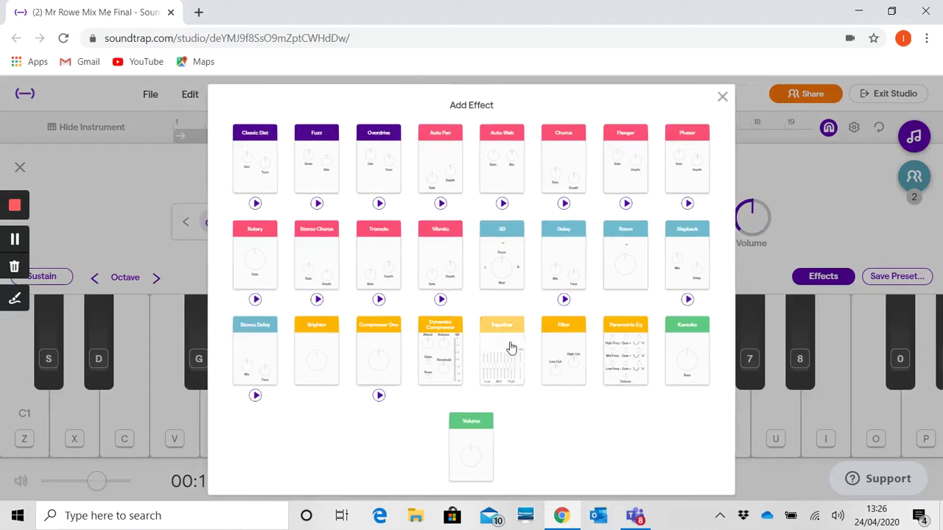
pyautogui.click(506, 345)
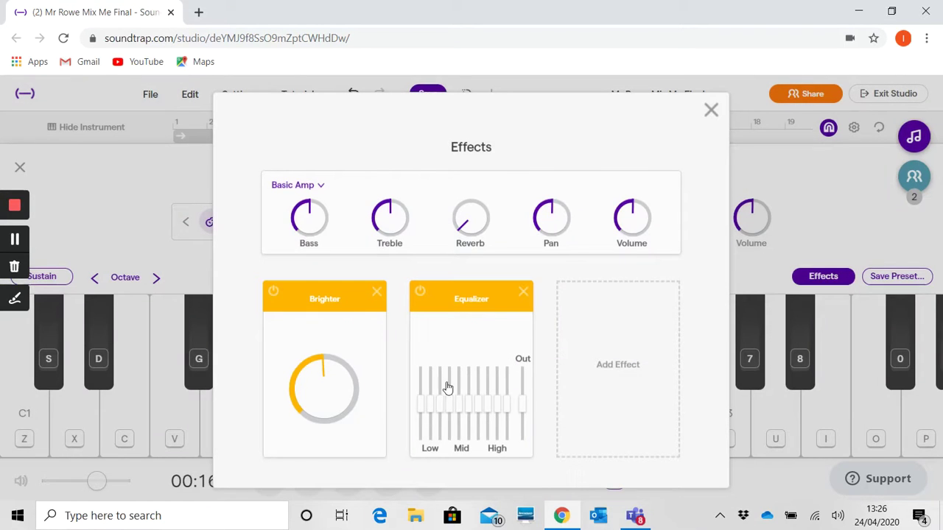
pyautogui.moveTo(422, 410); pyautogui.dragTo(449, 394)
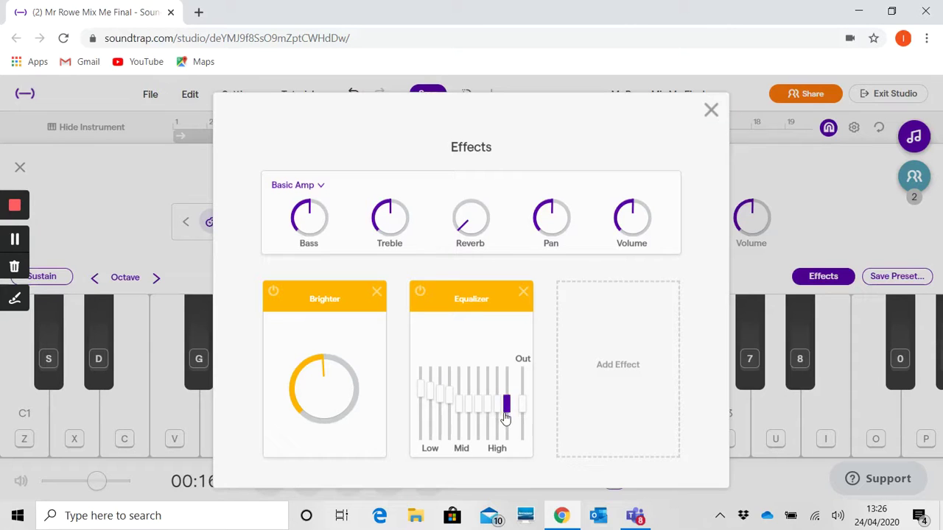
pyautogui.moveTo(505, 418)
pyautogui.mouseDown()
pyautogui.moveTo(506, 432)
pyautogui.moveTo(498, 421)
pyautogui.mouseUp()
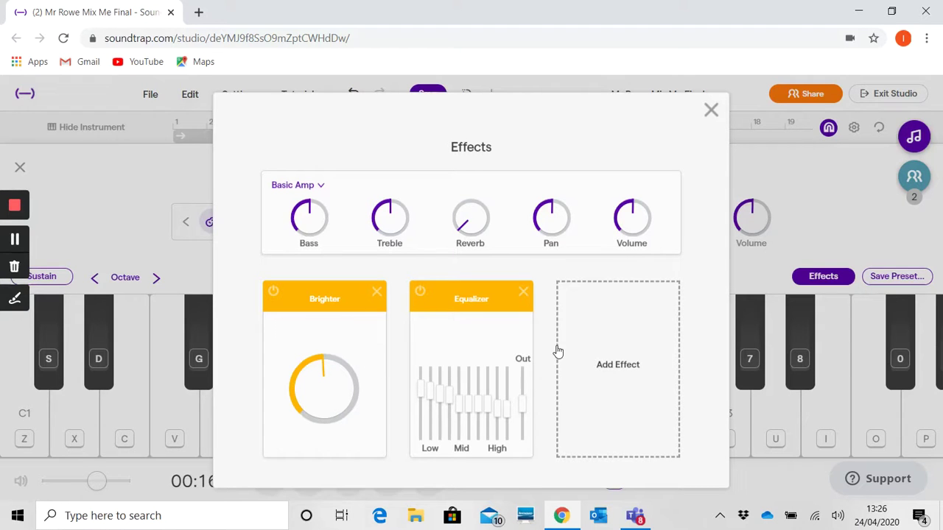
pyautogui.click(602, 341)
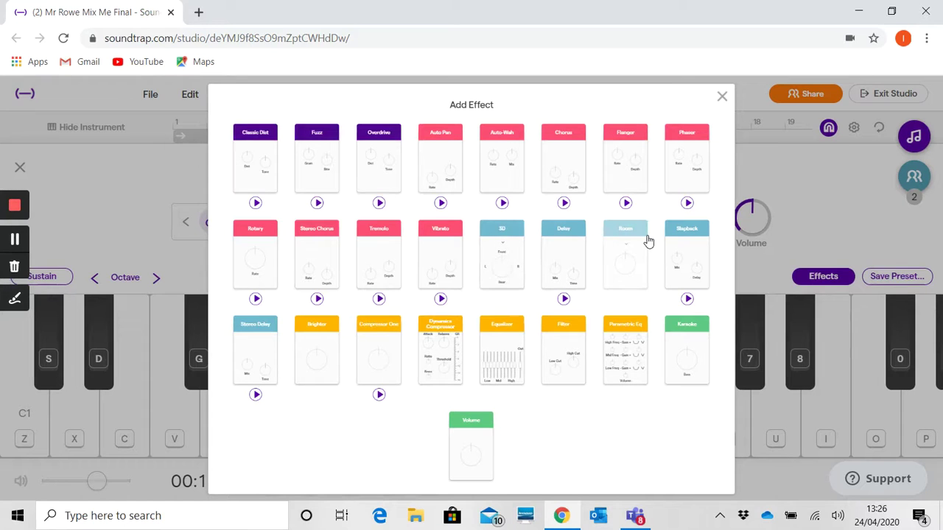
# Add a Room reverb with the Wide Room preset to the bass, raise its amount, and close Effects
pyautogui.click(646, 238)
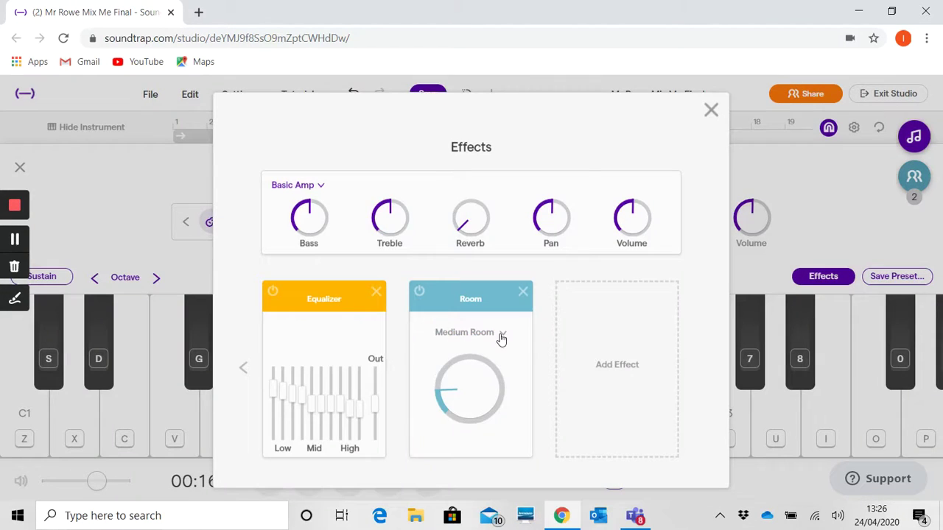
pyautogui.click(501, 335)
pyautogui.click(494, 249)
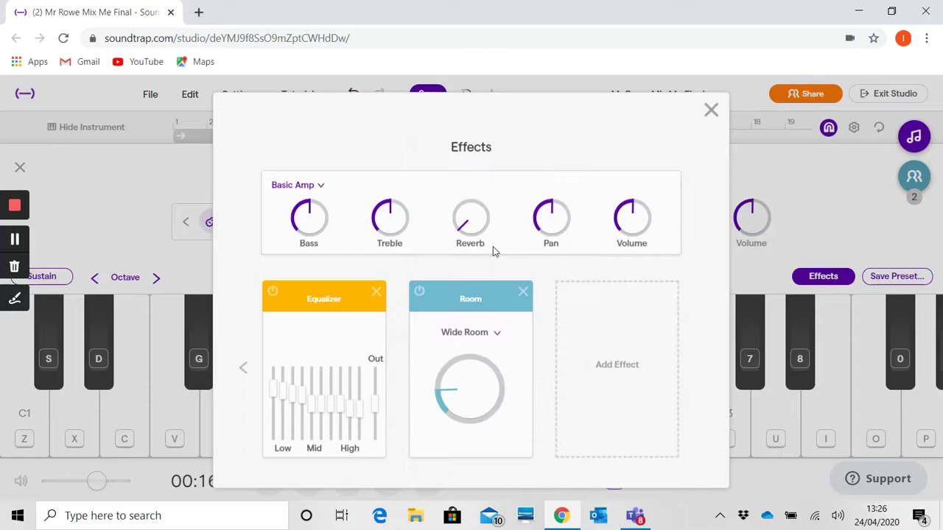
pyautogui.moveTo(473, 383); pyautogui.dragTo(471, 349)
pyautogui.click(707, 114)
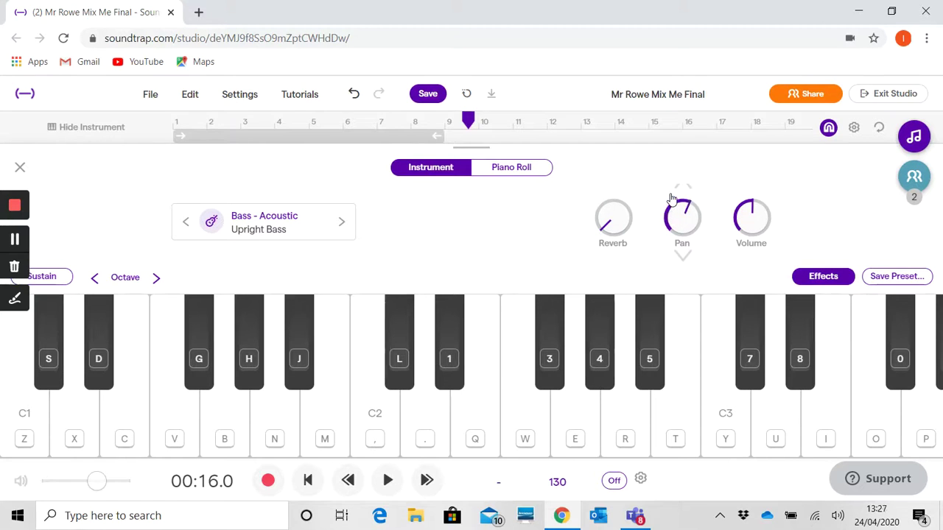
# Close the bass panel, play from the start, raise the Upright Bass volume, and stop at 00:23.9
pyautogui.click(21, 168)
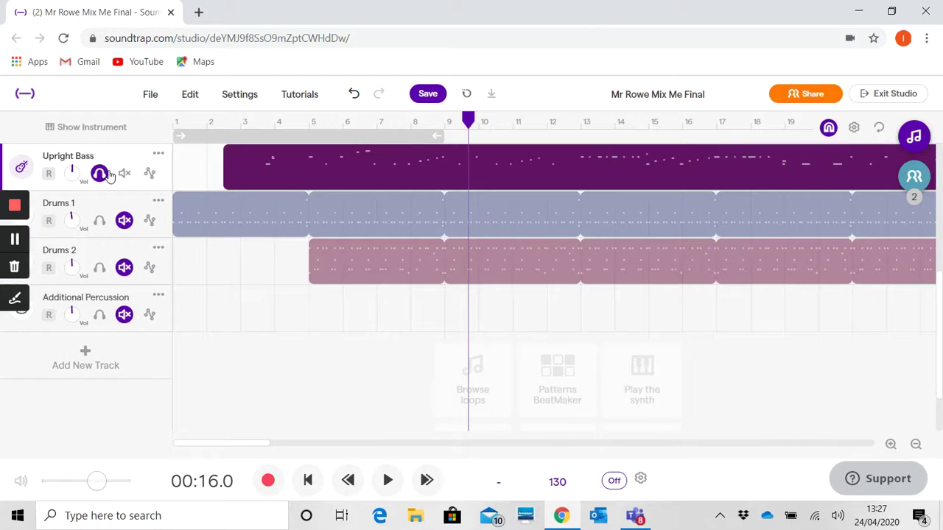
pyautogui.click(207, 122)
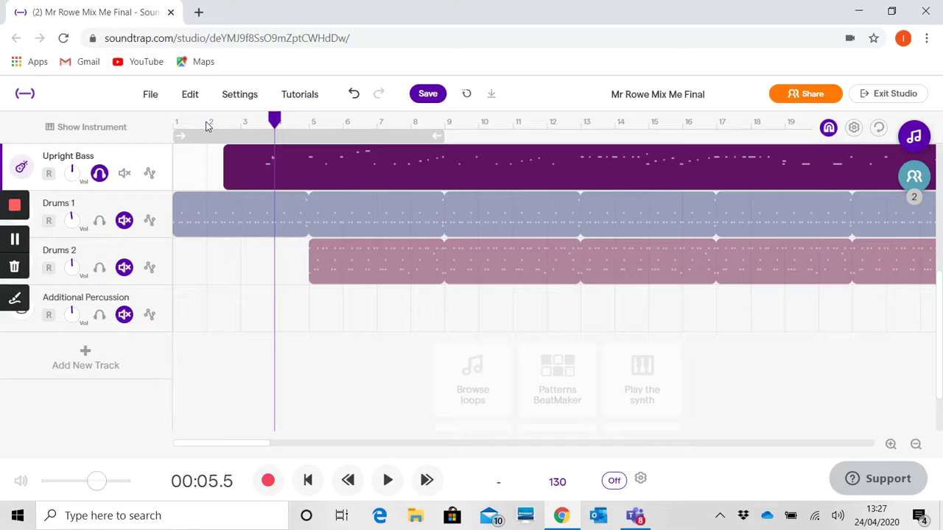
pyautogui.press('Return')
pyautogui.press('space')
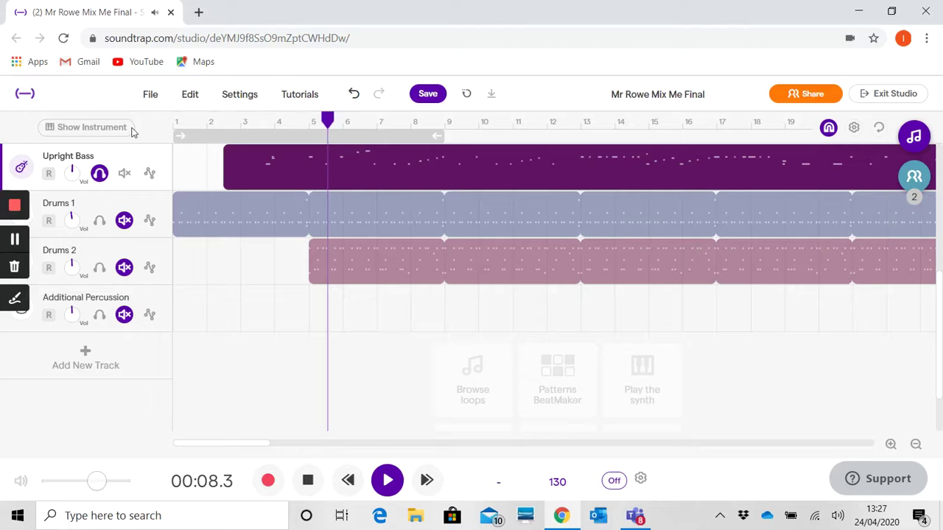
pyautogui.moveTo(74, 181); pyautogui.dragTo(73, 146)
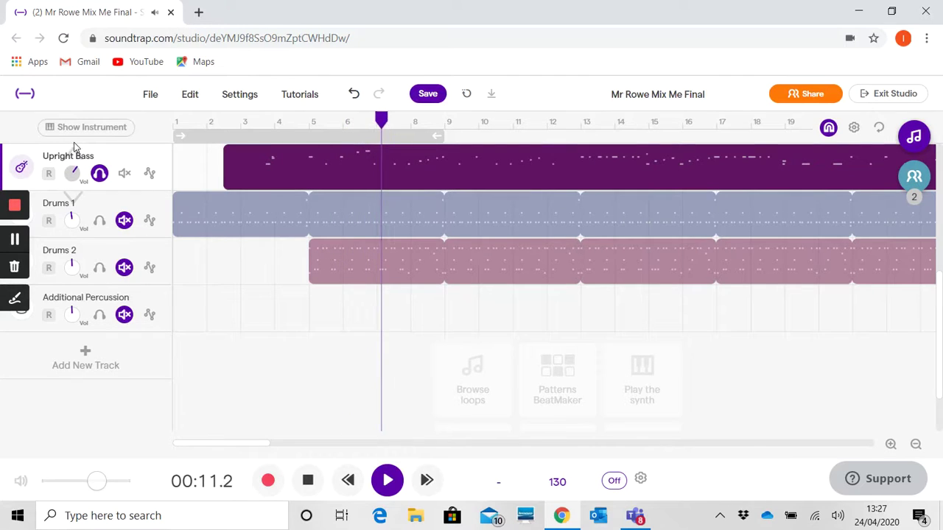
pyautogui.click(308, 483)
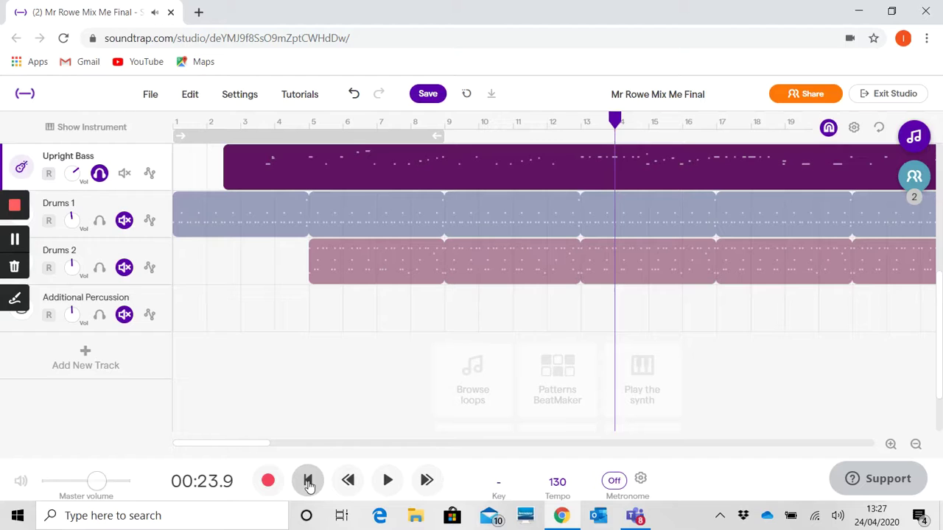